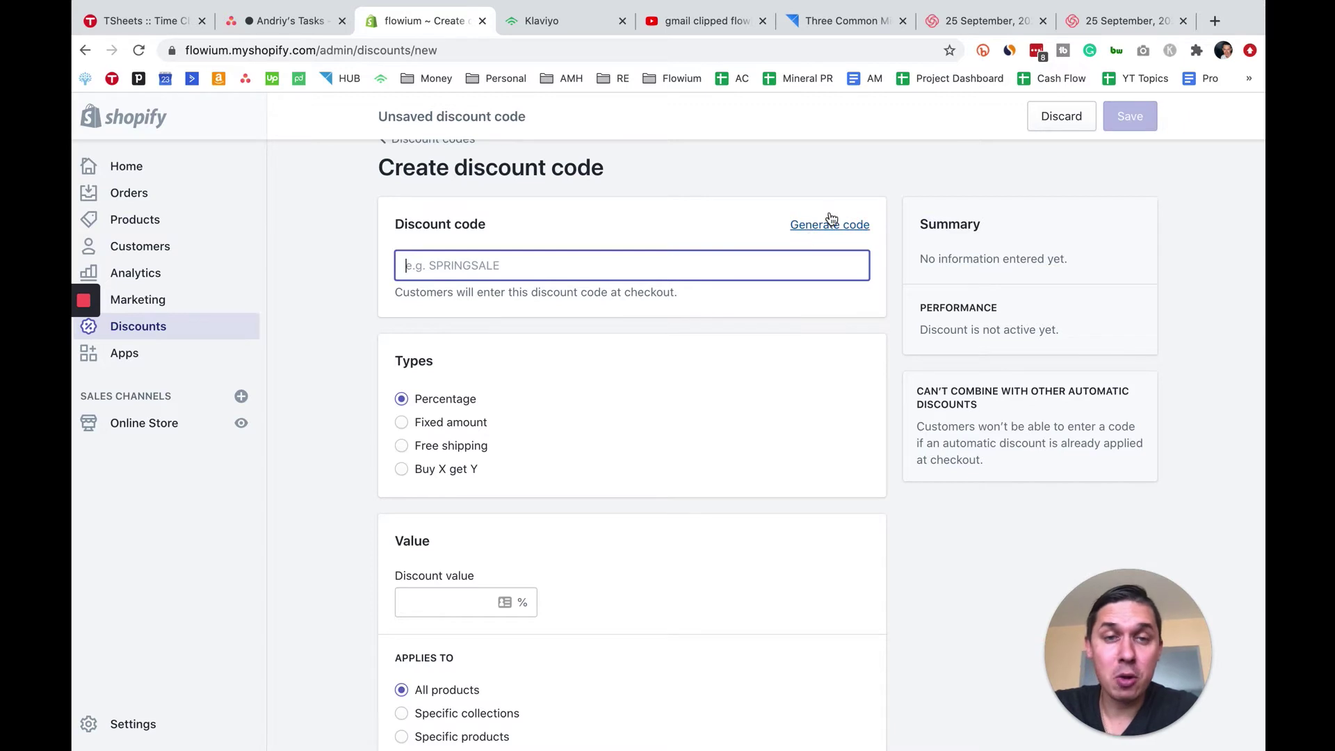
- Generate a random discount code for the new discount
{"action": "left_click", "coordinate": [473, 266]}
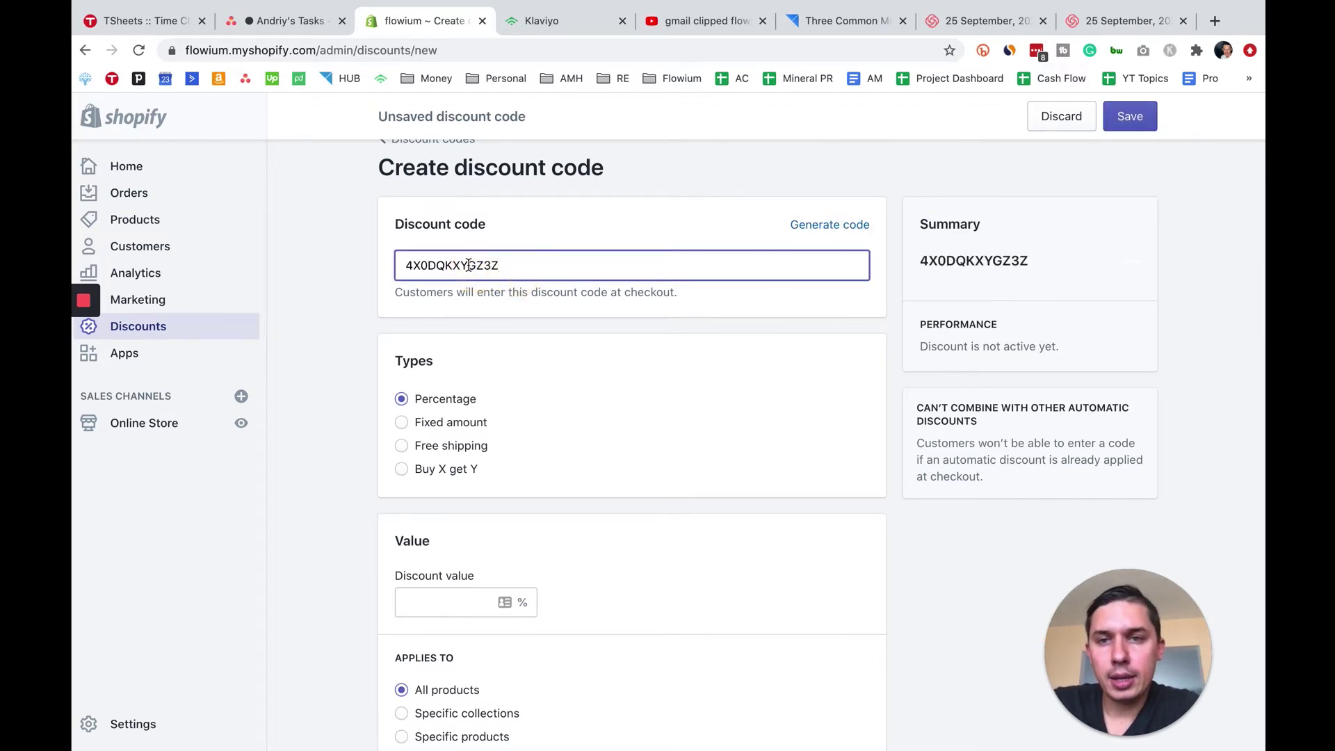
- Try the Fixed amount, Free shipping and Buy X get Y discount types, and return to Percentage
{"action": "scroll", "coordinate": [533, 308], "scroll_direction": "down", "scroll_amount": 3}
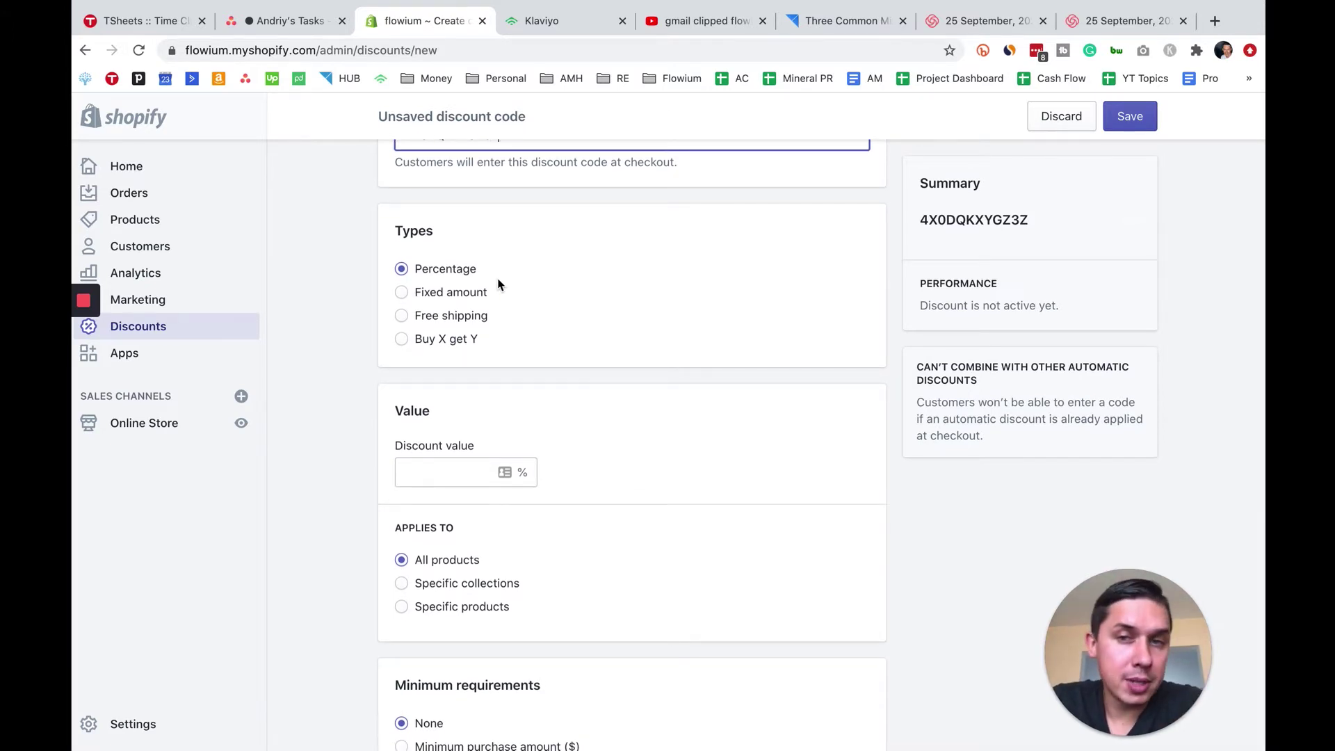
{"action": "left_click", "coordinate": [436, 299]}
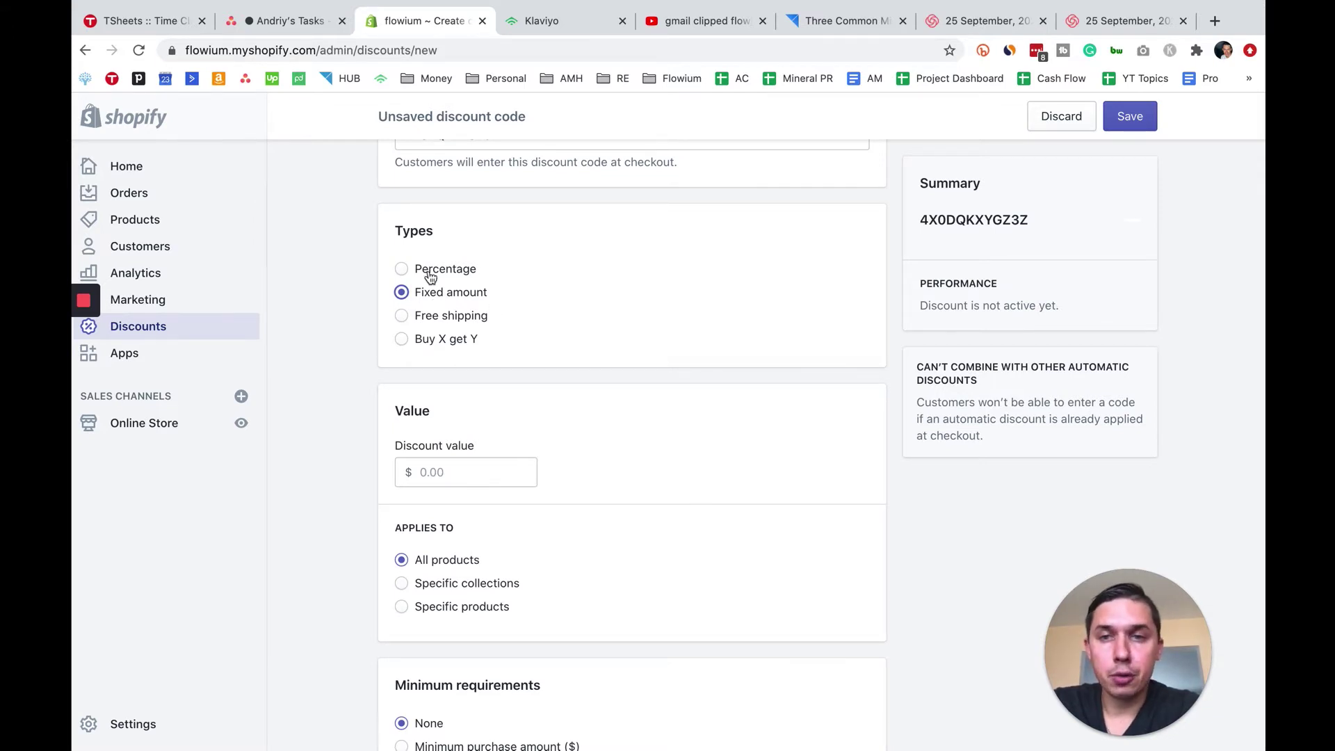
{"action": "left_click", "coordinate": [403, 268]}
{"action": "left_click", "coordinate": [403, 293]}
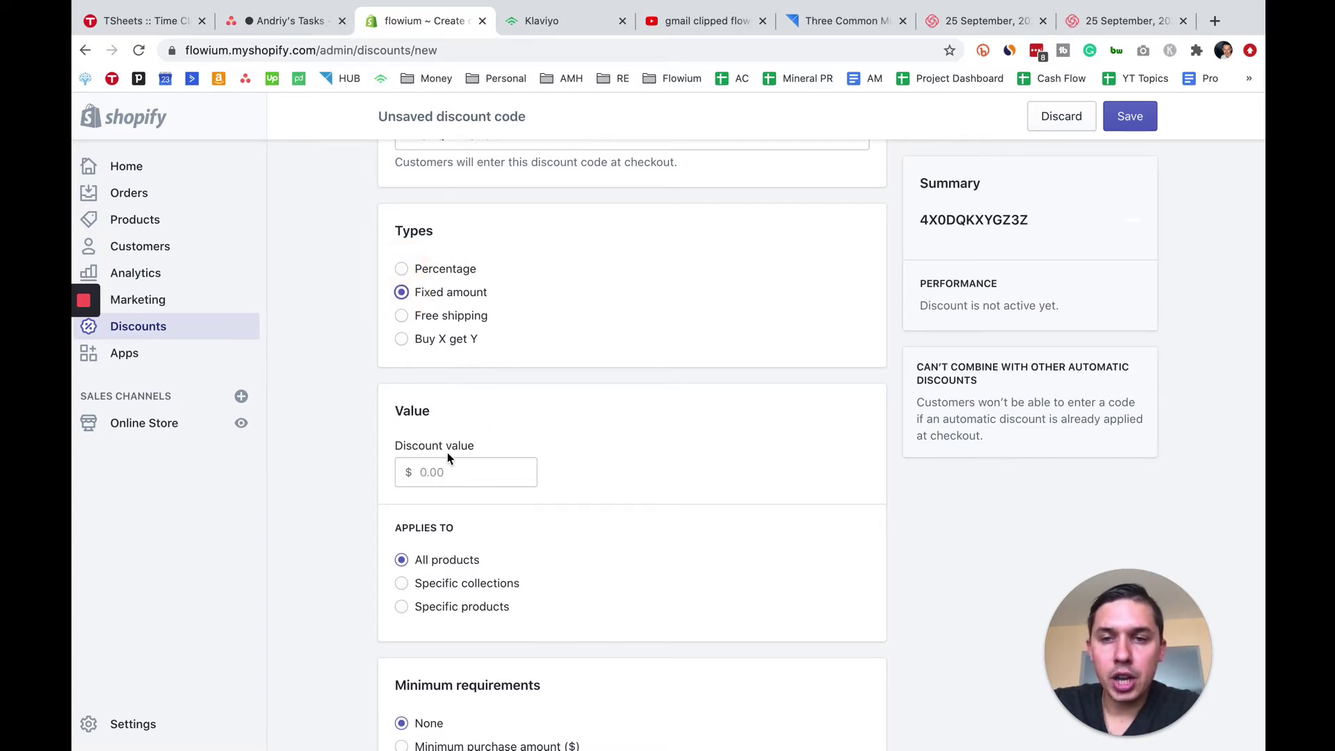
{"action": "left_click", "coordinate": [432, 270]}
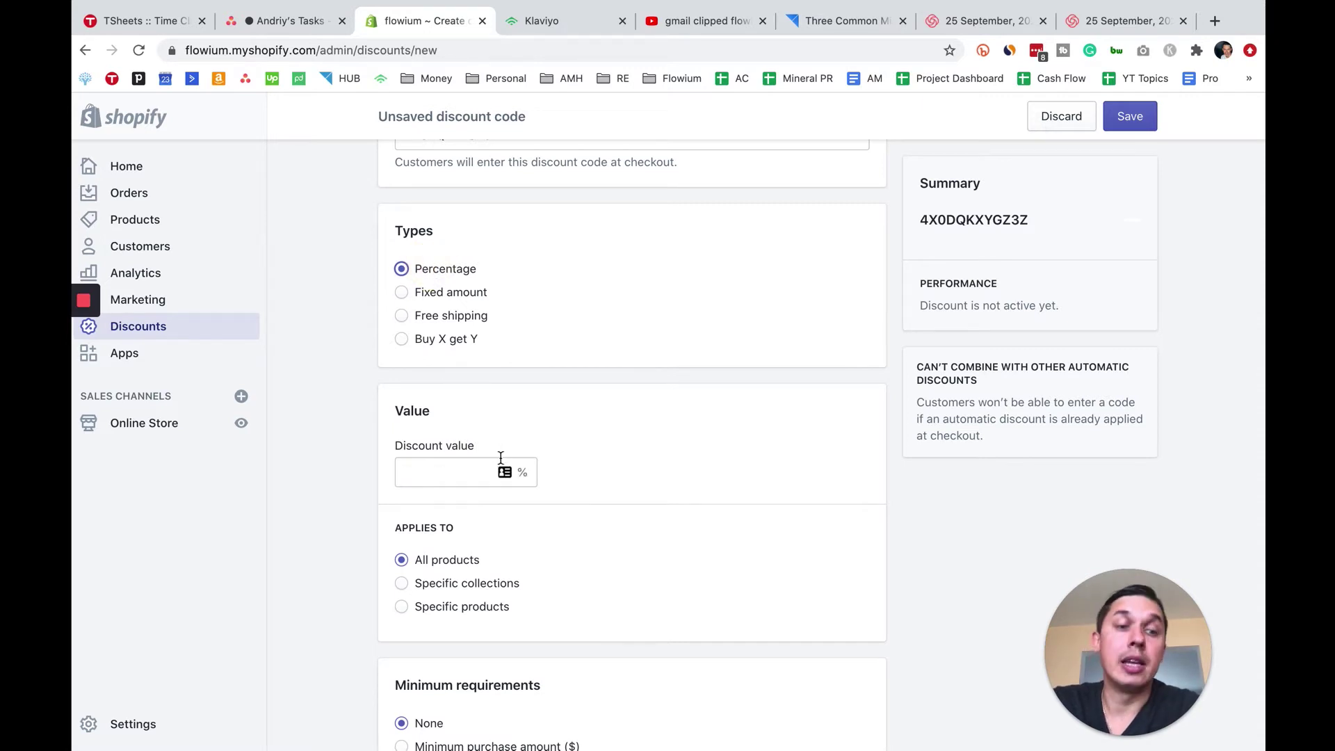
{"action": "left_click", "coordinate": [475, 294]}
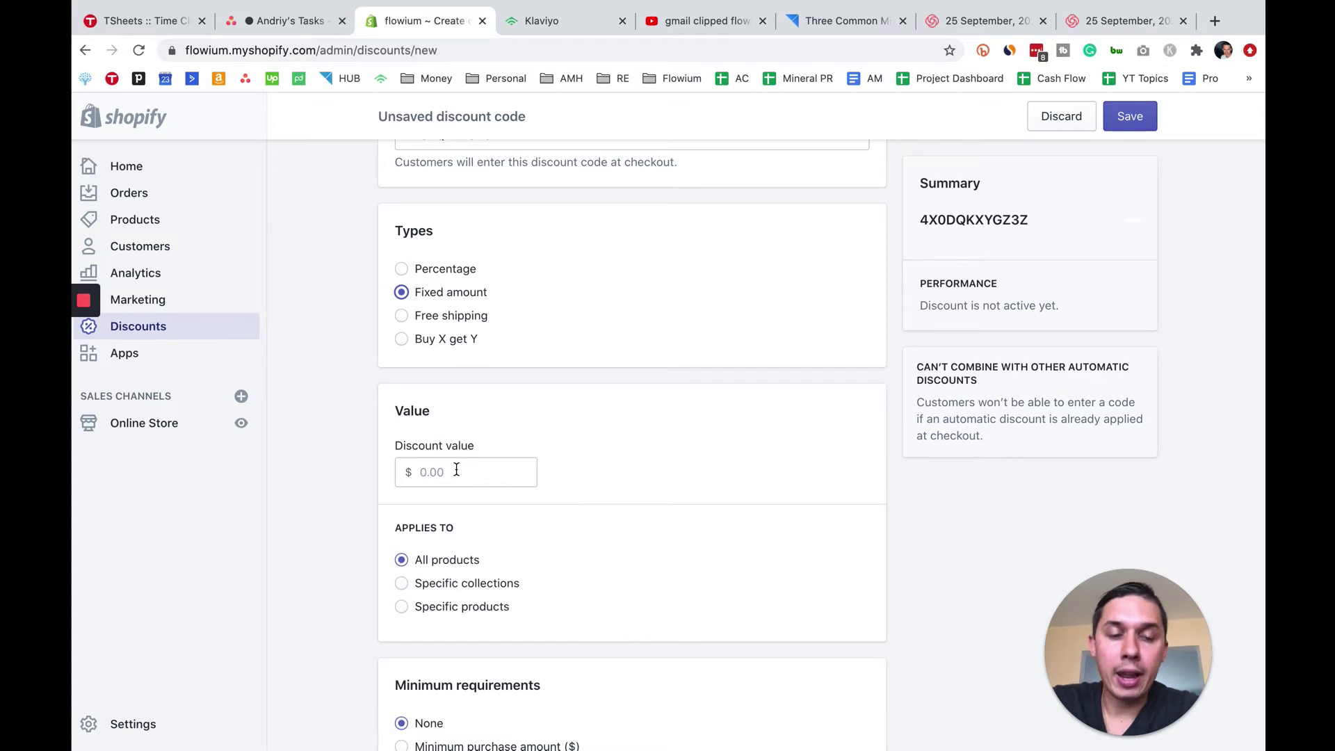
{"action": "left_click", "coordinate": [450, 318]}
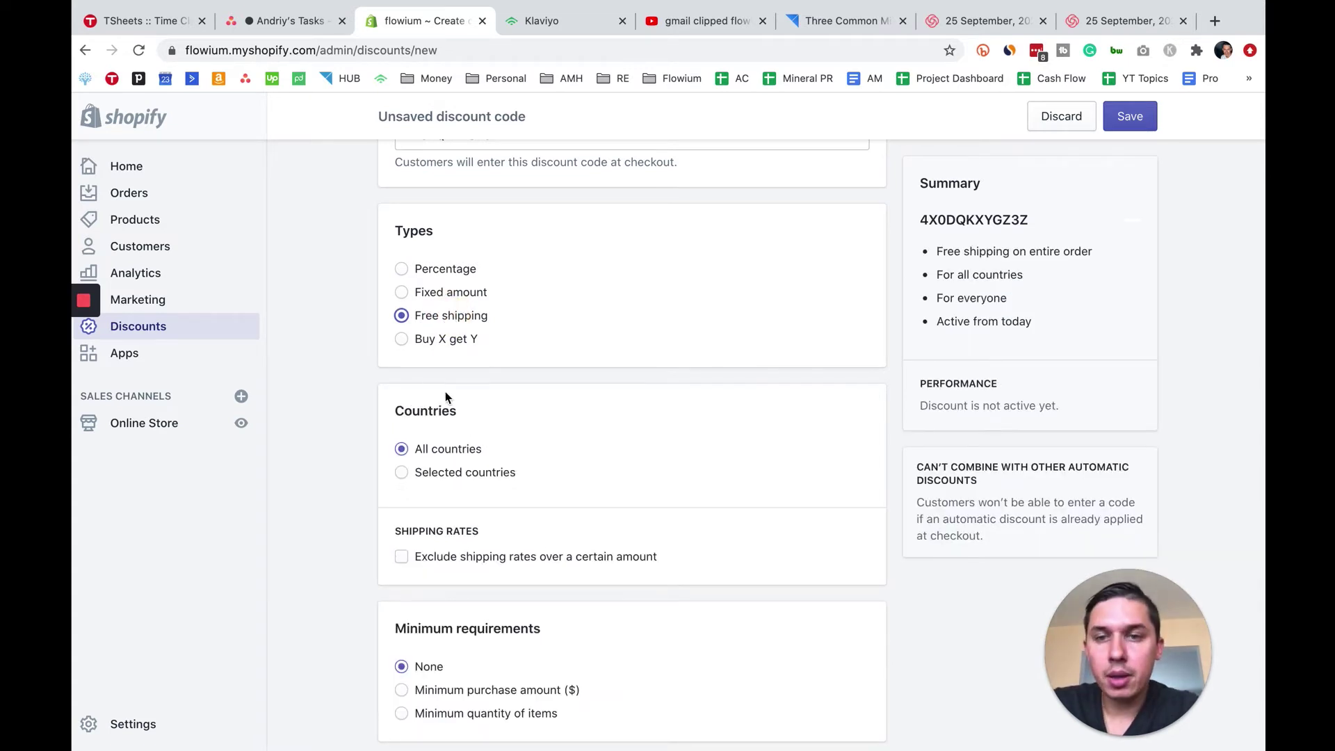
{"action": "left_click", "coordinate": [410, 342]}
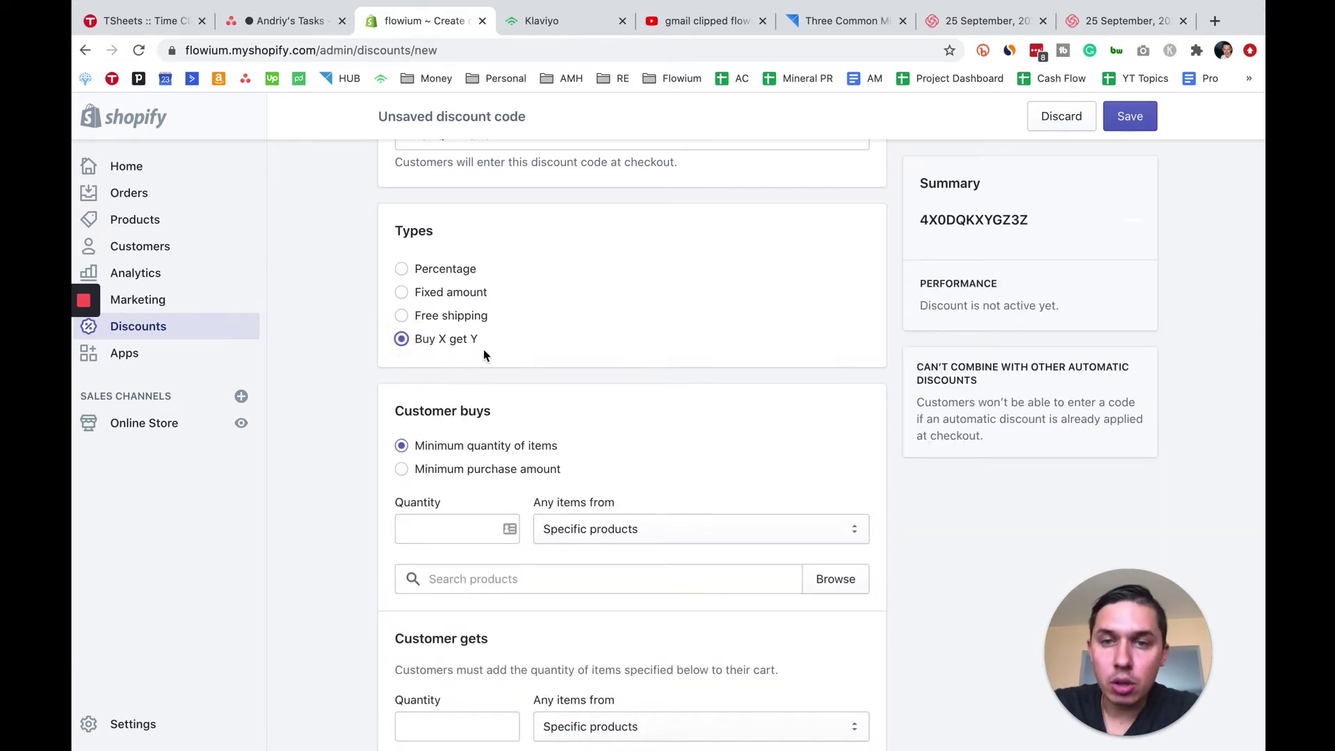
{"action": "left_click", "coordinate": [448, 271]}
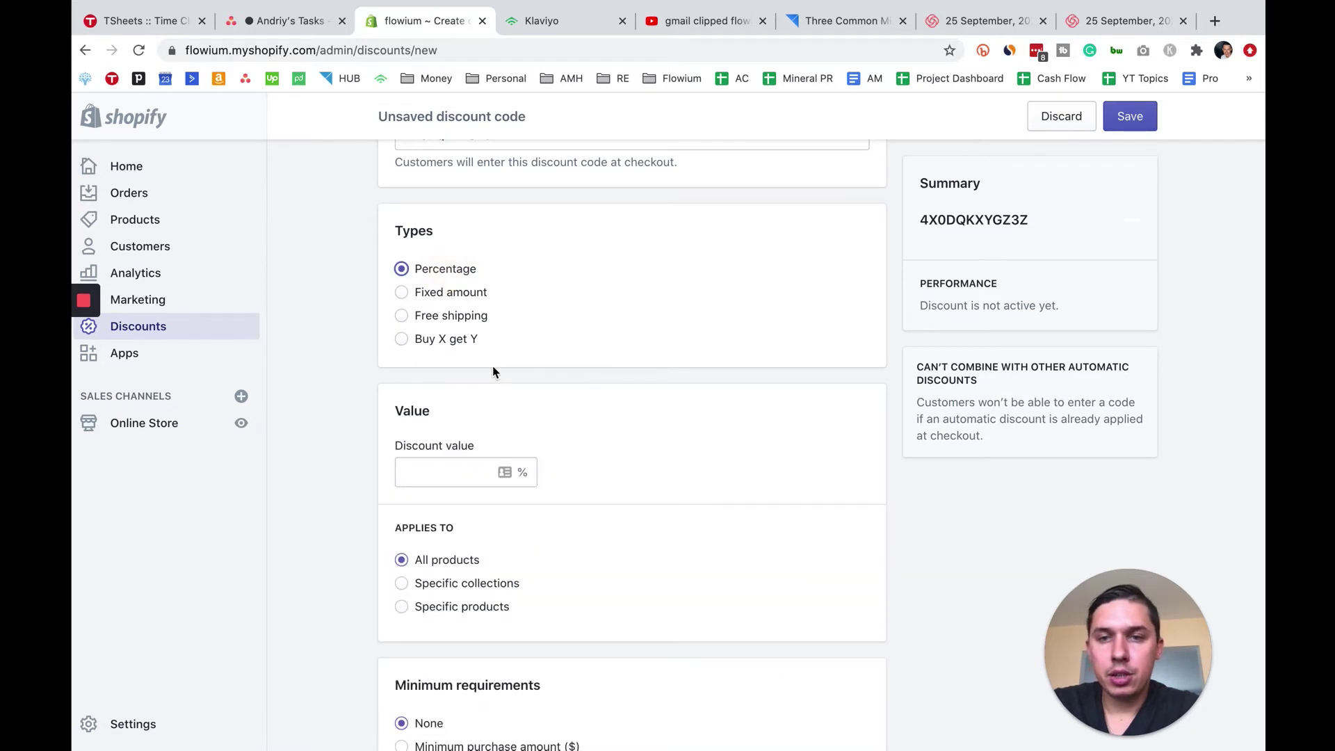
- Set the percentage discount value to 10%
{"action": "scroll", "coordinate": [477, 308], "scroll_direction": "down", "scroll_amount": 3}
{"action": "left_click", "coordinate": [466, 383]}
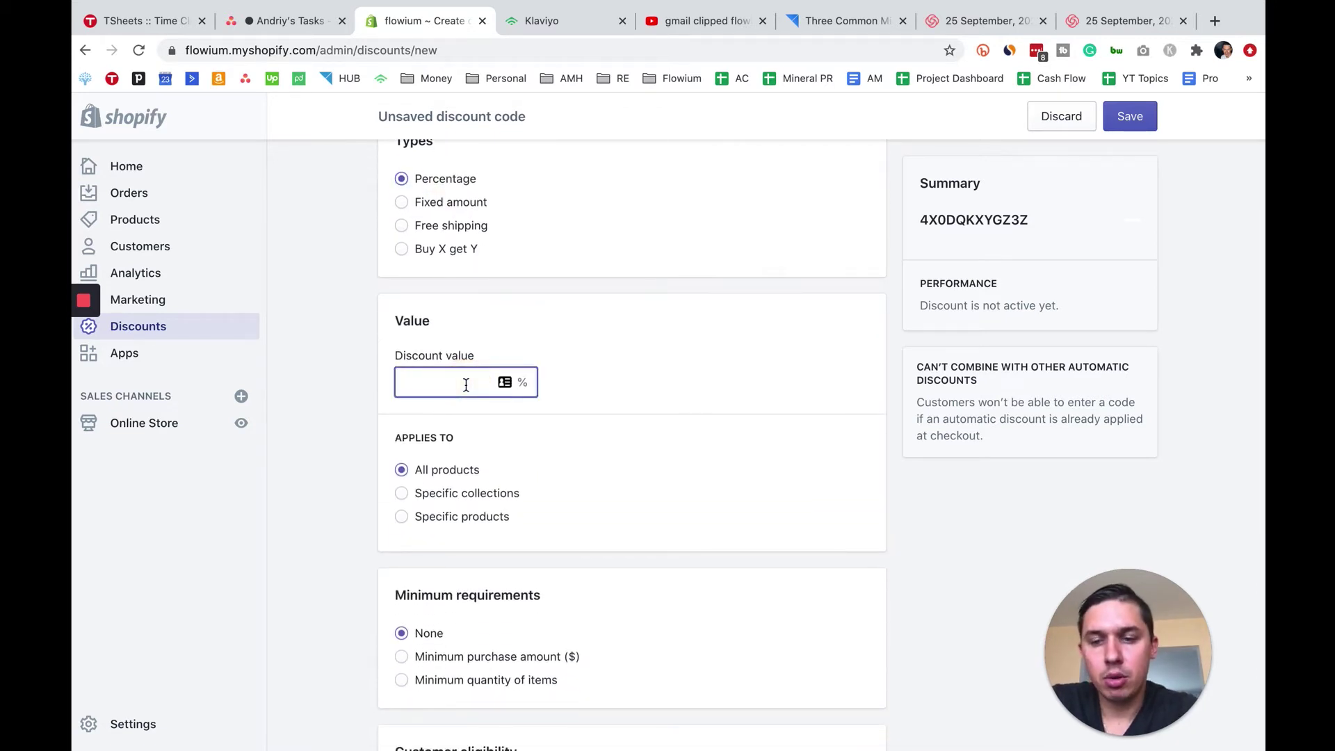
{"action": "type", "text": "10"}
{"action": "scroll", "coordinate": [615, 418], "scroll_direction": "down", "scroll_amount": 2}
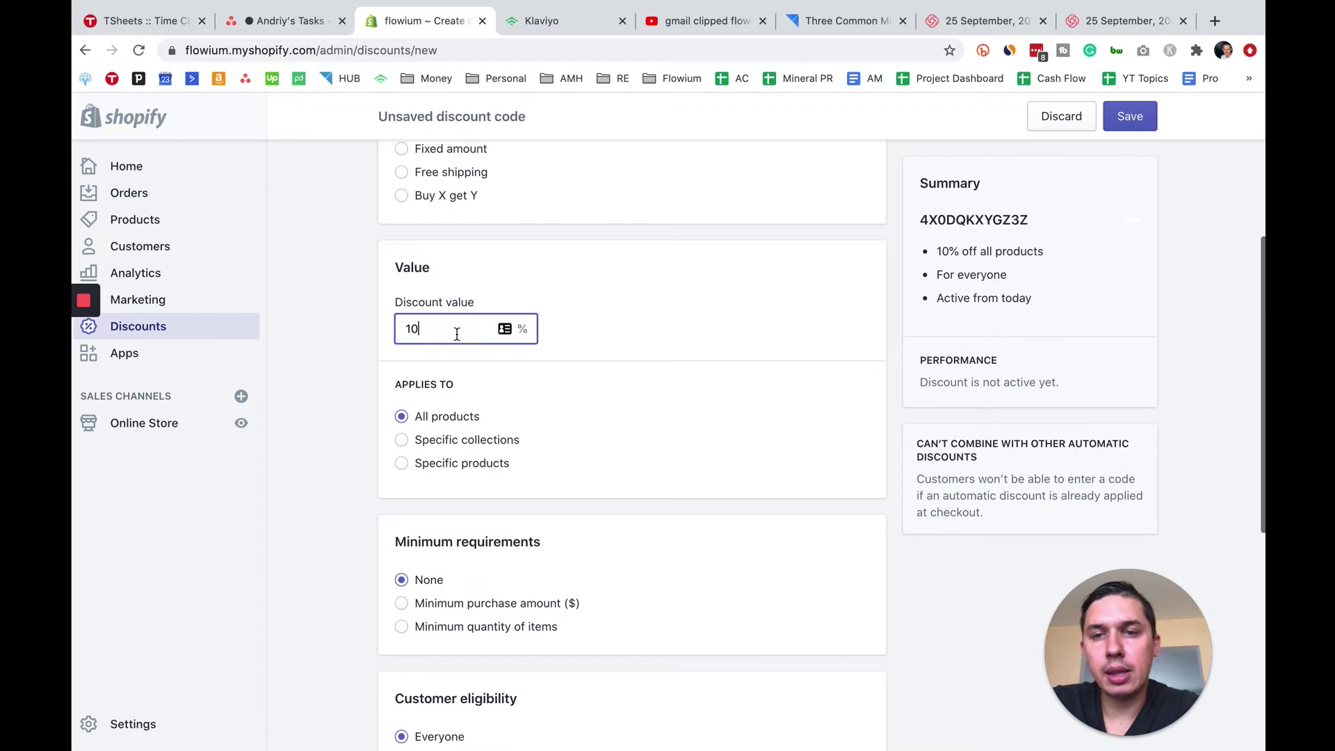
- Try limiting the discount to specific collections and specific products, and return it to all products
{"action": "scroll", "coordinate": [452, 387], "scroll_direction": "down", "scroll_amount": 3}
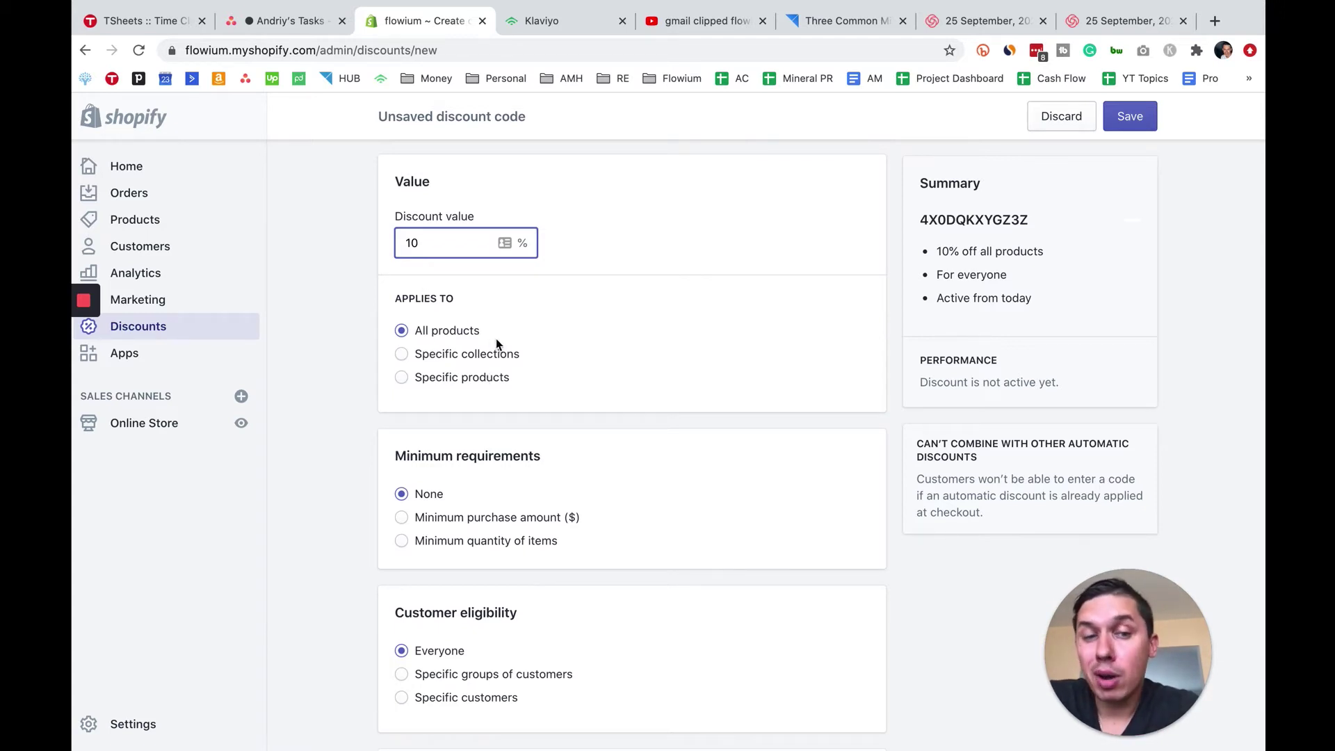
{"action": "scroll", "coordinate": [498, 372], "scroll_direction": "up", "scroll_amount": 1}
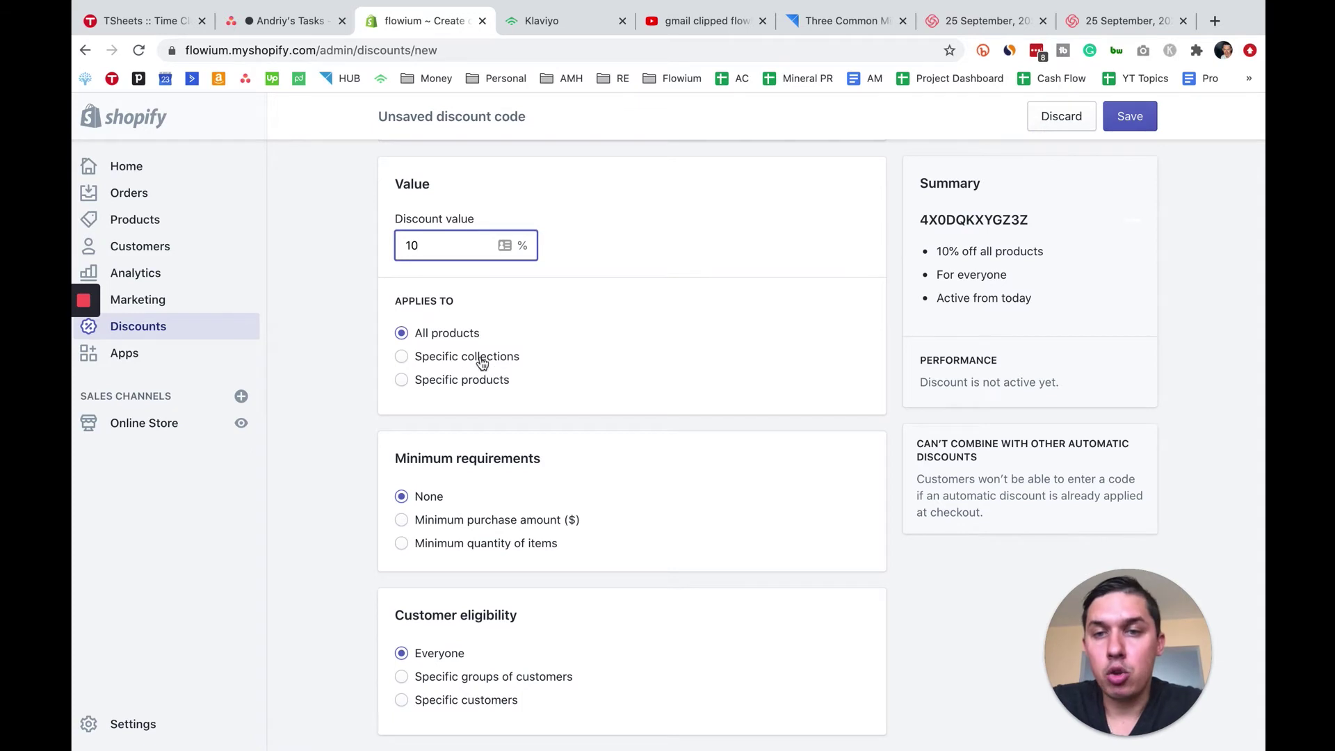
{"action": "left_click", "coordinate": [459, 356]}
{"action": "left_click", "coordinate": [472, 386]}
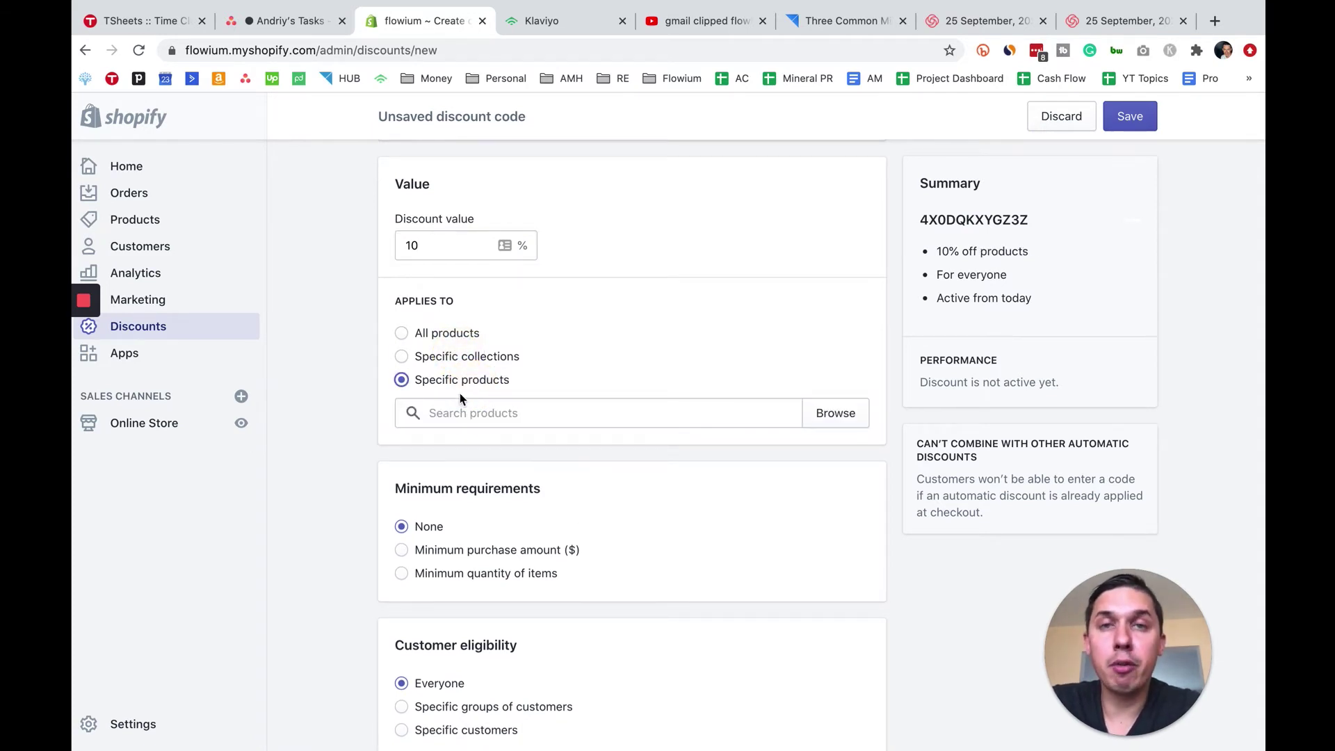
{"action": "left_click", "coordinate": [466, 361]}
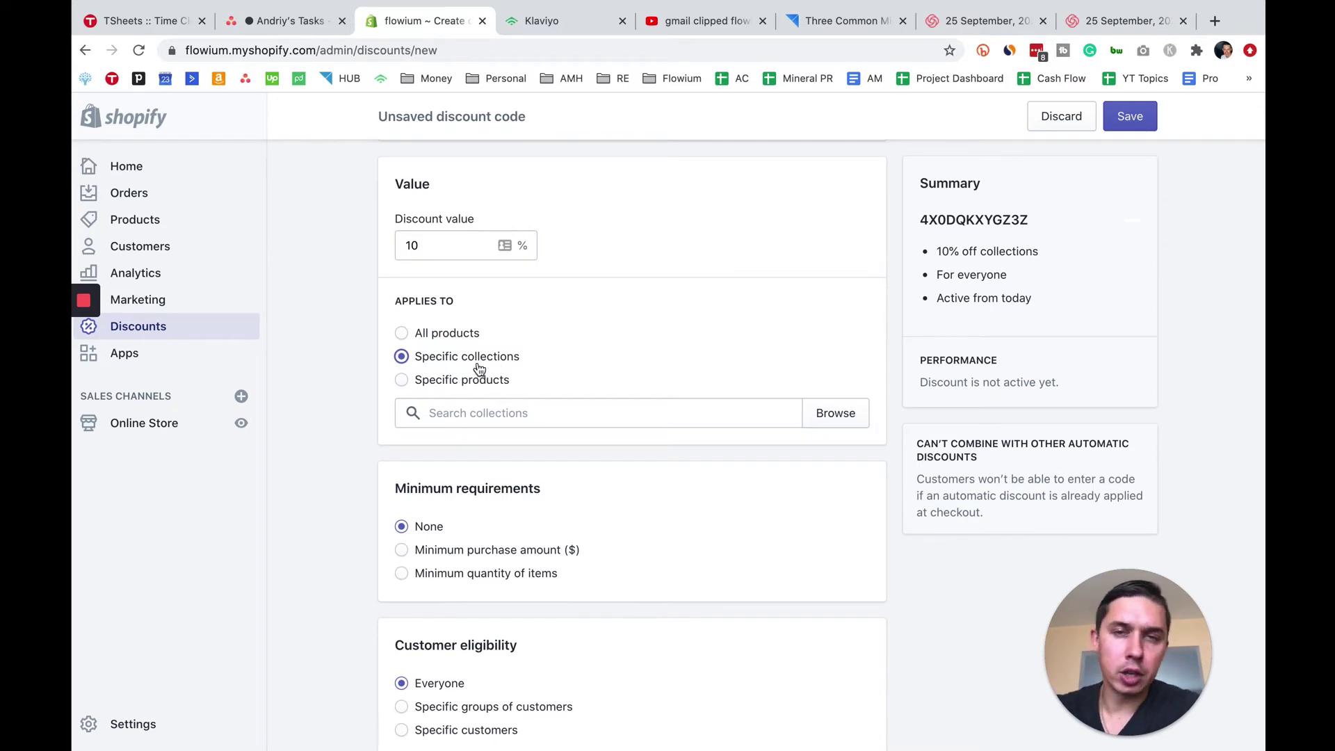
{"action": "left_click", "coordinate": [479, 381]}
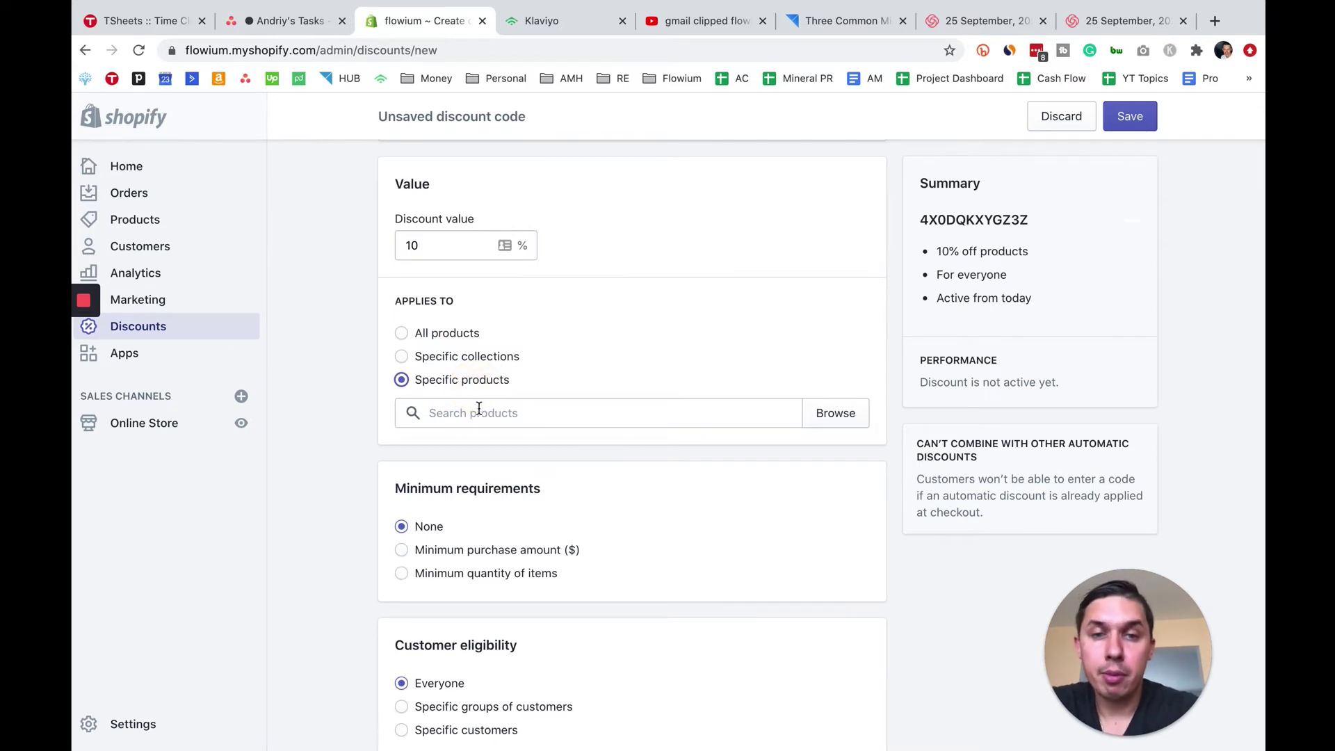
{"action": "left_click", "coordinate": [541, 415]}
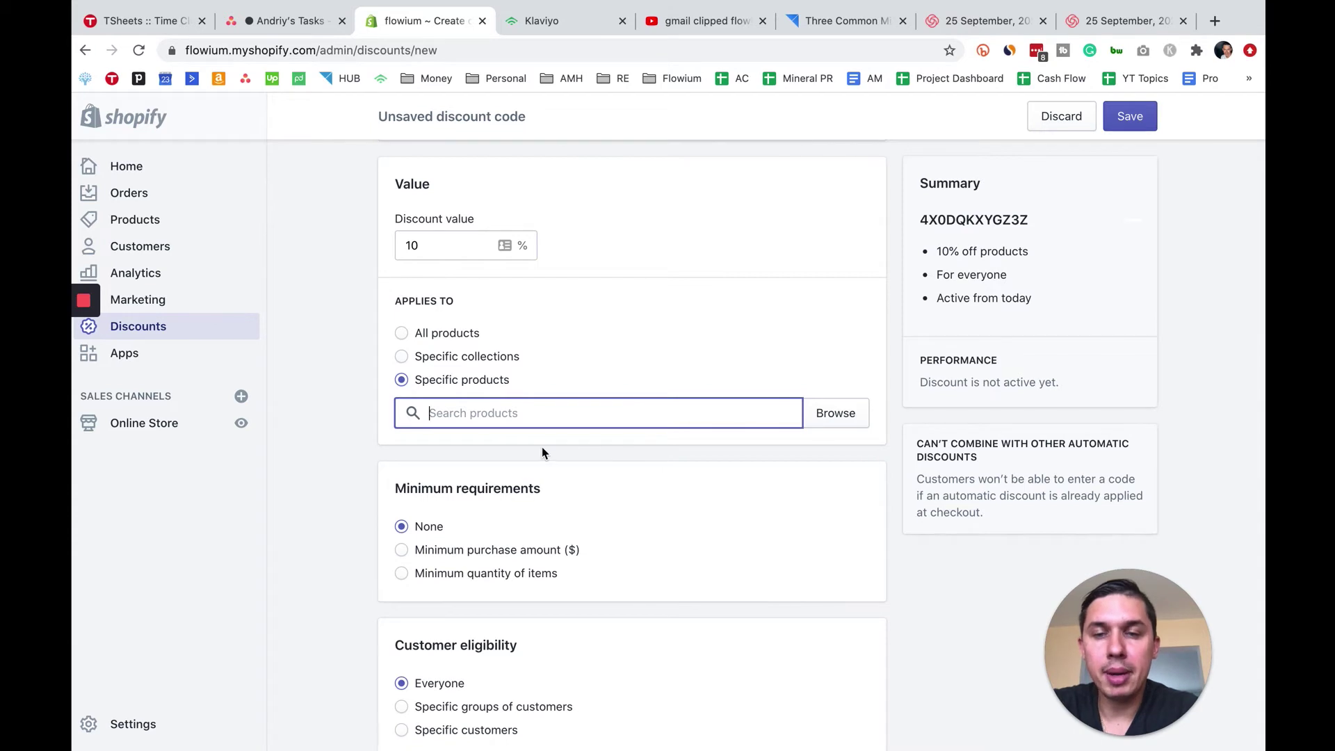
{"action": "left_click", "coordinate": [443, 333]}
- Change the discount type to Fixed amount with a discount value of $50
{"action": "scroll", "coordinate": [424, 360], "scroll_direction": "down", "scroll_amount": 5}
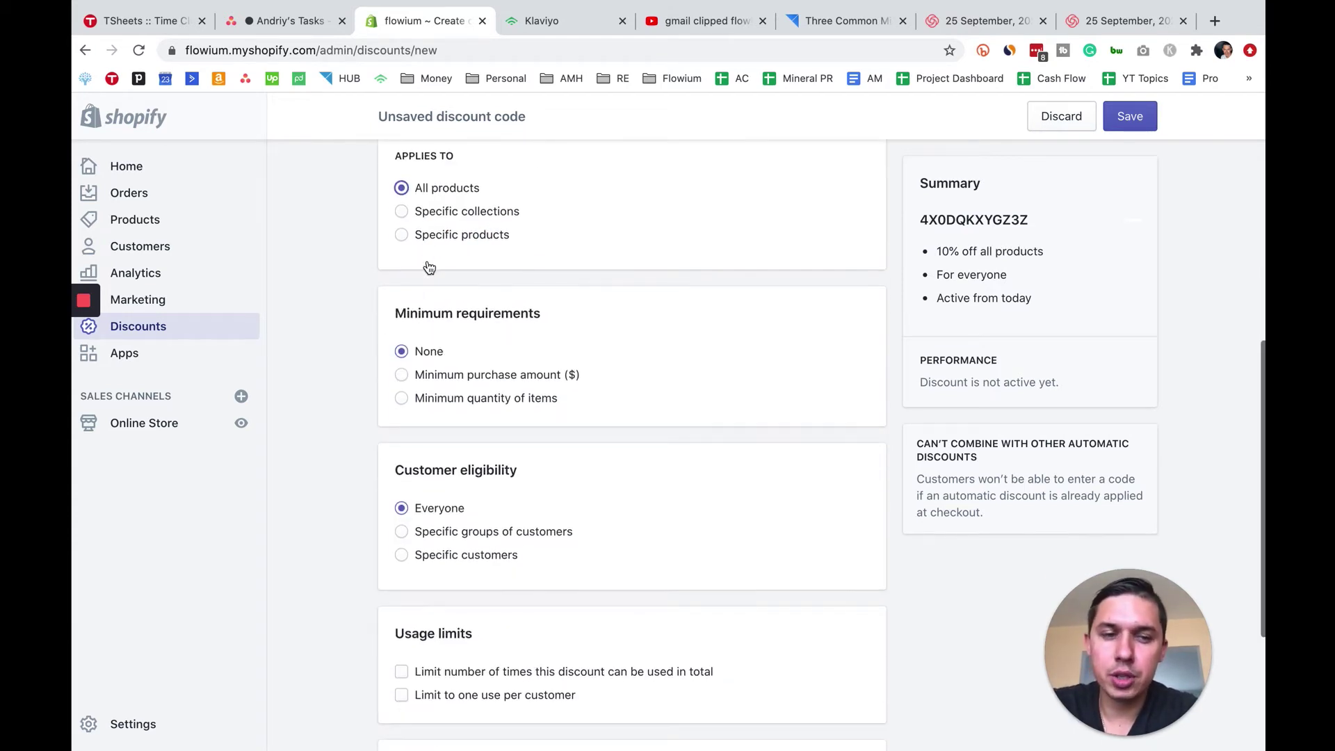
{"action": "scroll", "coordinate": [428, 266], "scroll_direction": "down", "scroll_amount": 2}
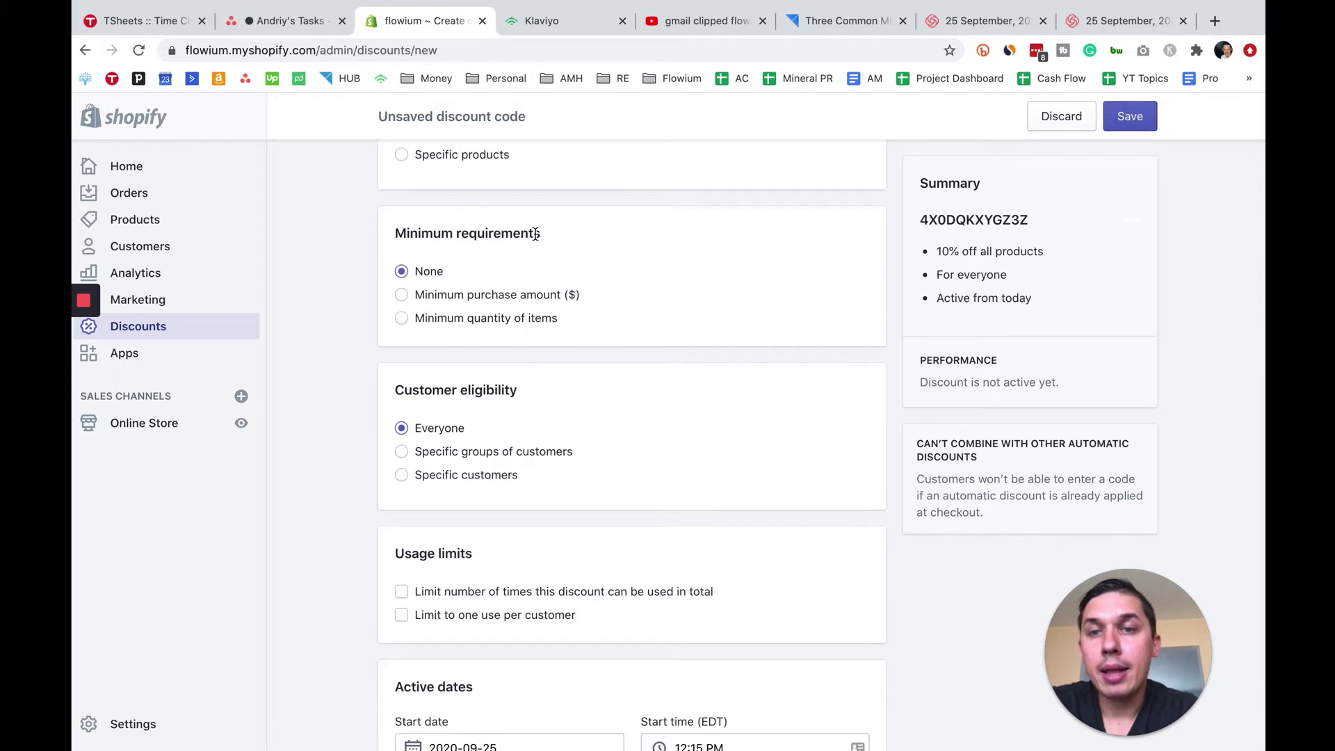
{"action": "left_click_drag", "start_coordinate": [556, 245], "coordinate": [450, 217]}
{"action": "scroll", "coordinate": [457, 414], "scroll_direction": "up", "scroll_amount": 7}
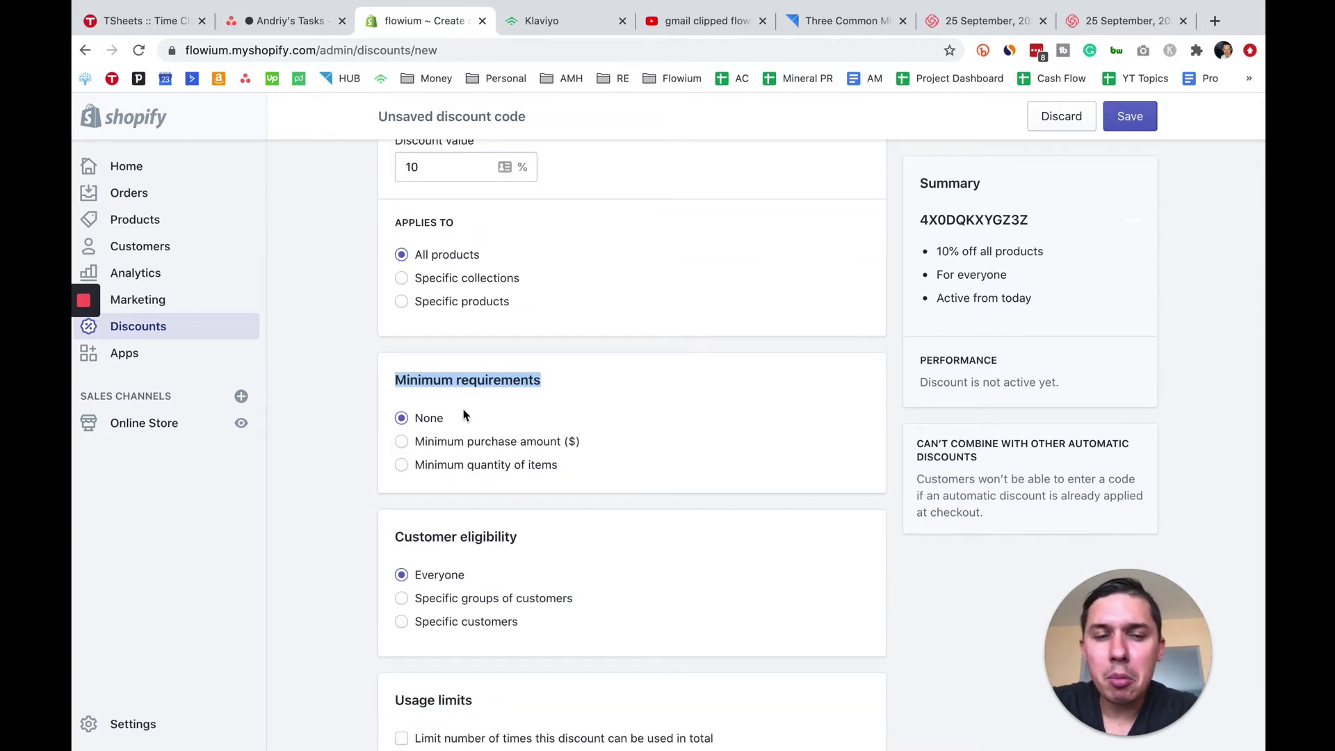
{"action": "scroll", "coordinate": [457, 414], "scroll_direction": "up", "scroll_amount": 1}
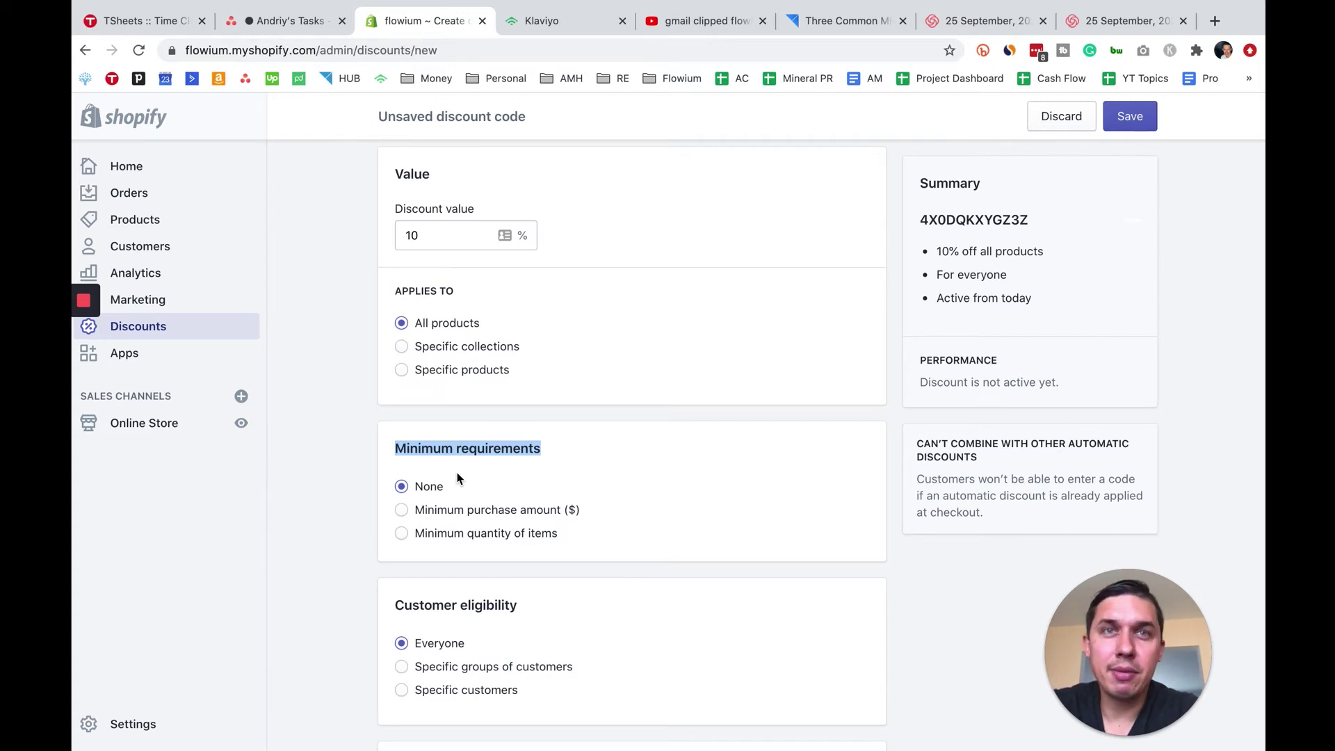
{"action": "scroll", "coordinate": [457, 477], "scroll_direction": "up", "scroll_amount": 3}
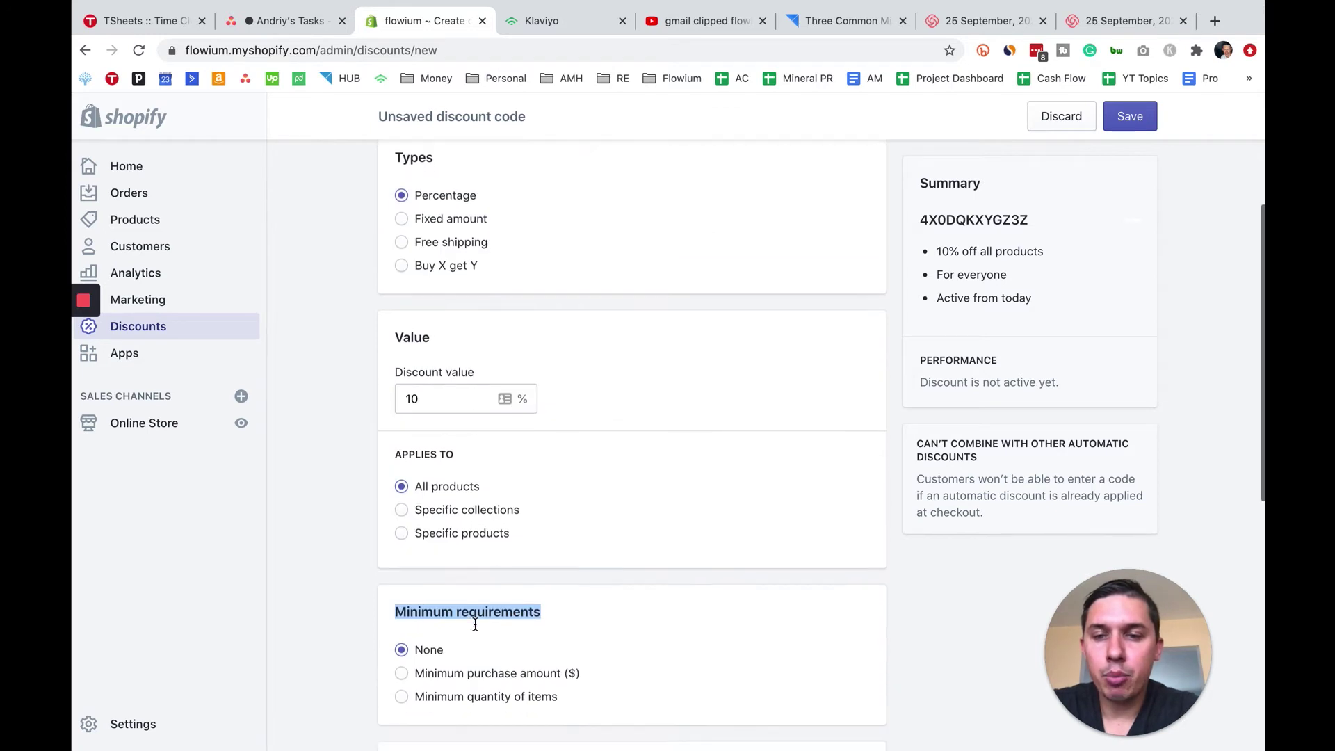
{"action": "scroll", "coordinate": [515, 417], "scroll_direction": "up", "scroll_amount": 1}
{"action": "left_click", "coordinate": [452, 227]}
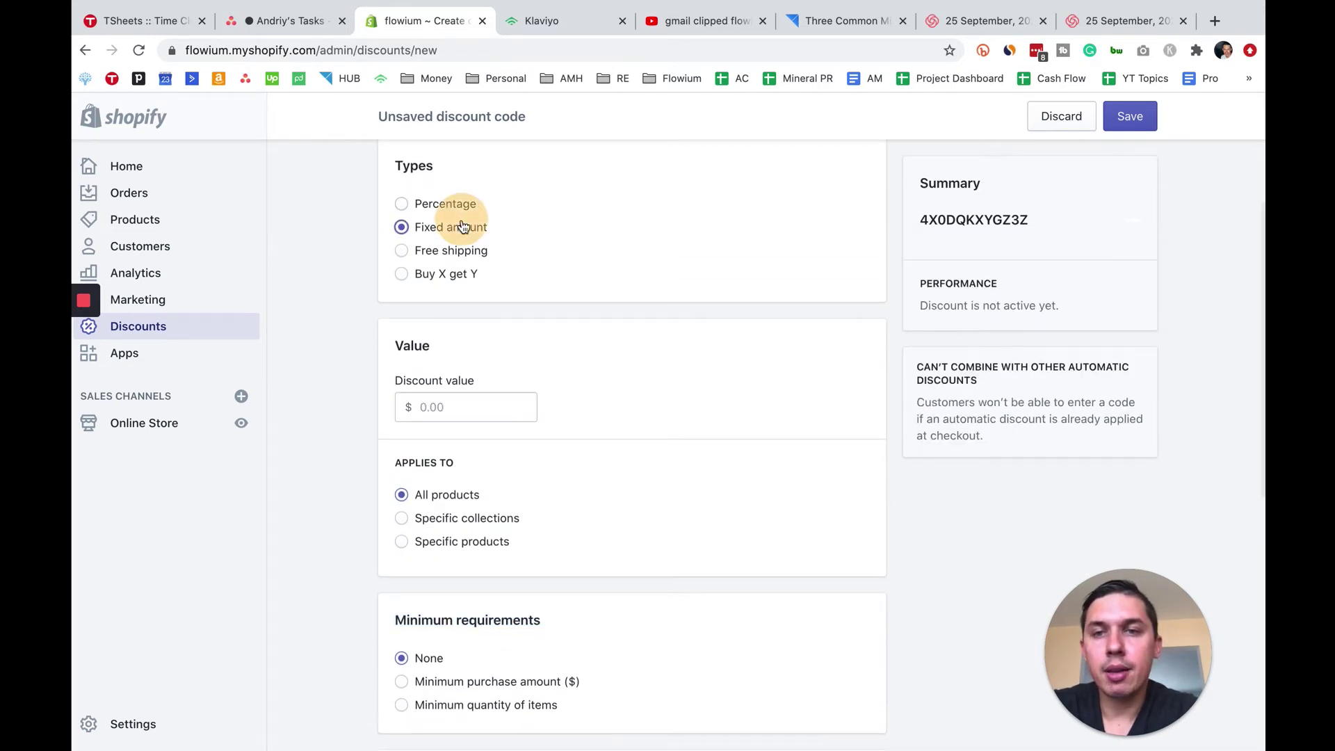
{"action": "left_click", "coordinate": [438, 407]}
{"action": "type", "text": "50"}
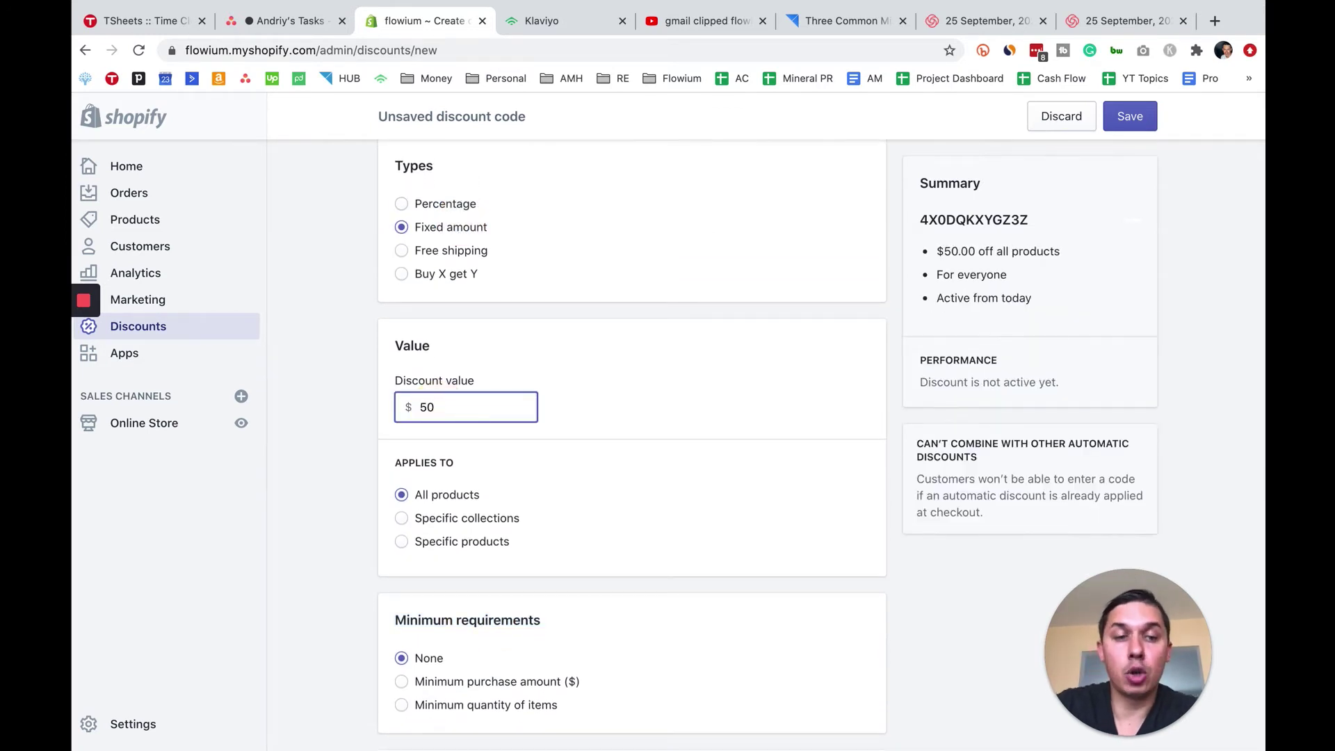
- Require a minimum purchase amount of $150 for the discount
{"action": "scroll", "coordinate": [448, 490], "scroll_direction": "down", "scroll_amount": 2}
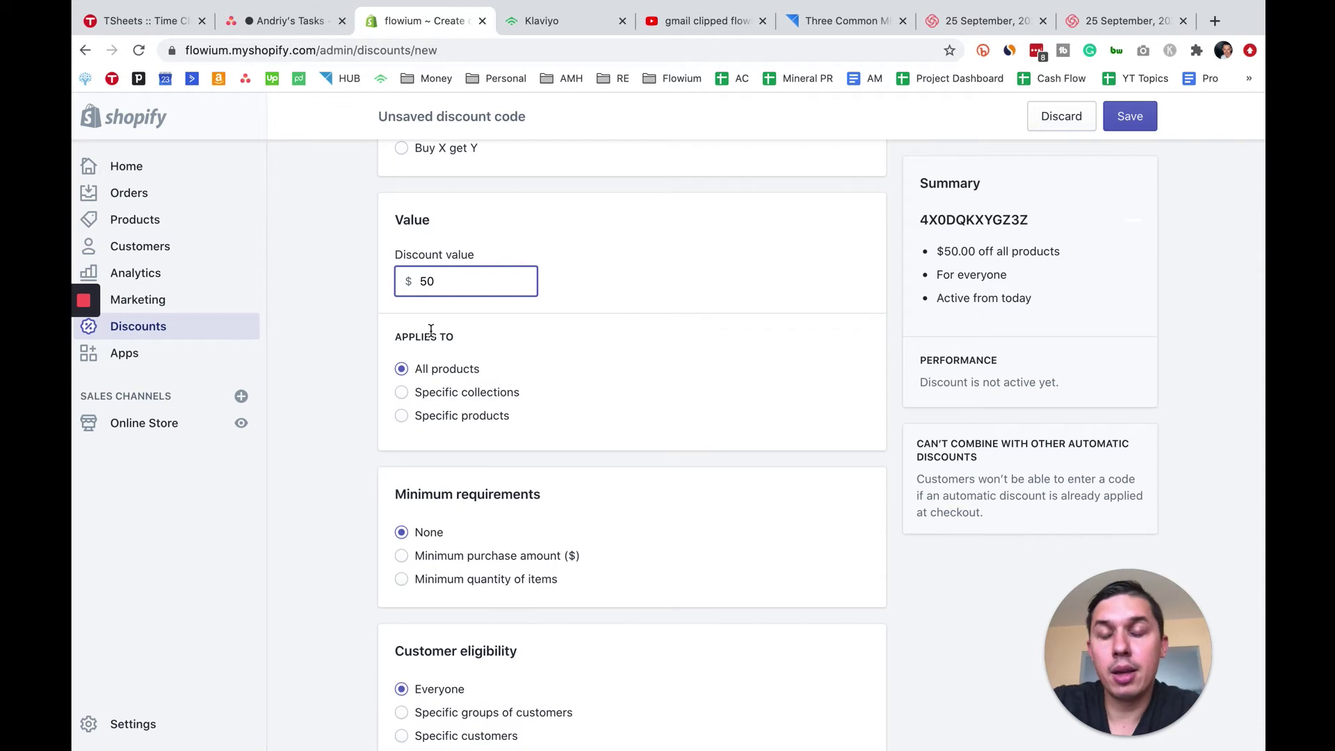
{"action": "left_click", "coordinate": [487, 556]}
{"action": "left_click", "coordinate": [482, 584]}
{"action": "type", "text": "150"}
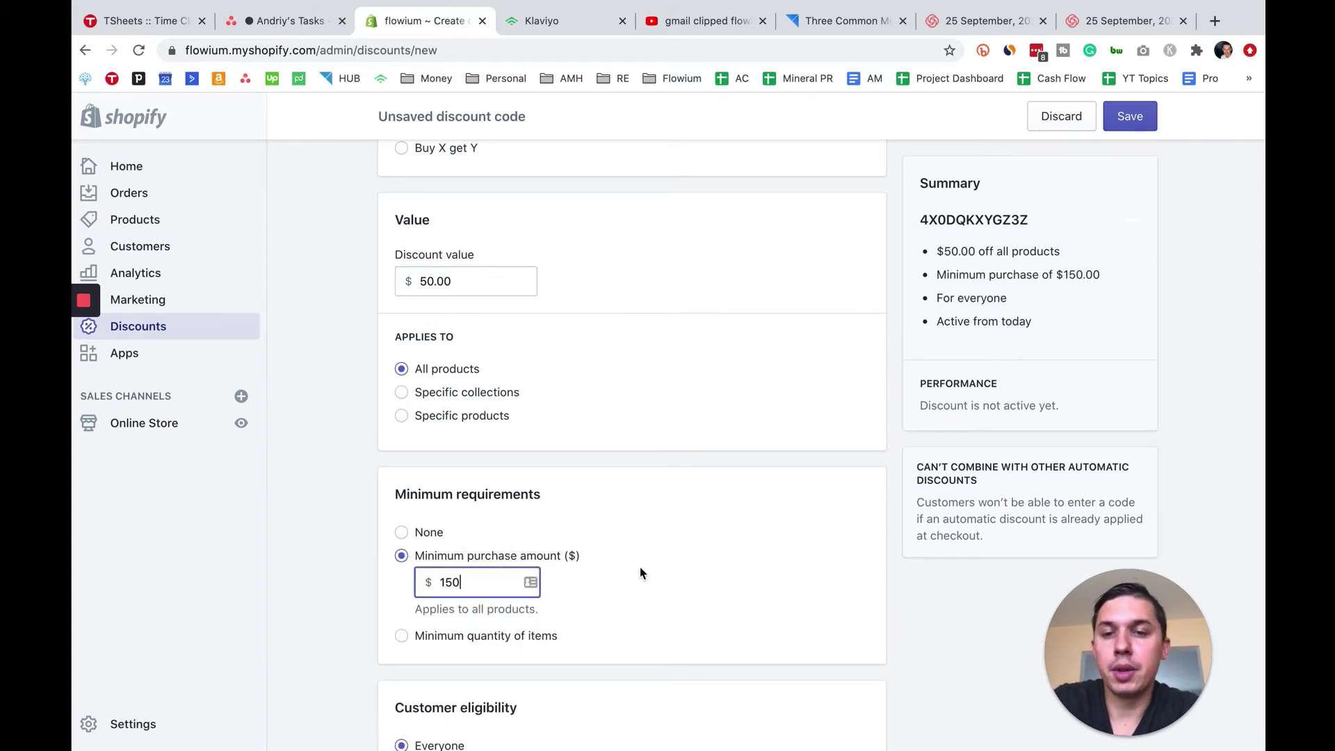
- Raise the required minimum purchase amount to $500
{"action": "scroll", "coordinate": [484, 585], "scroll_direction": "down", "scroll_amount": 1}
{"action": "double_click", "coordinate": [484, 533]}
{"action": "type", "text": "500"}
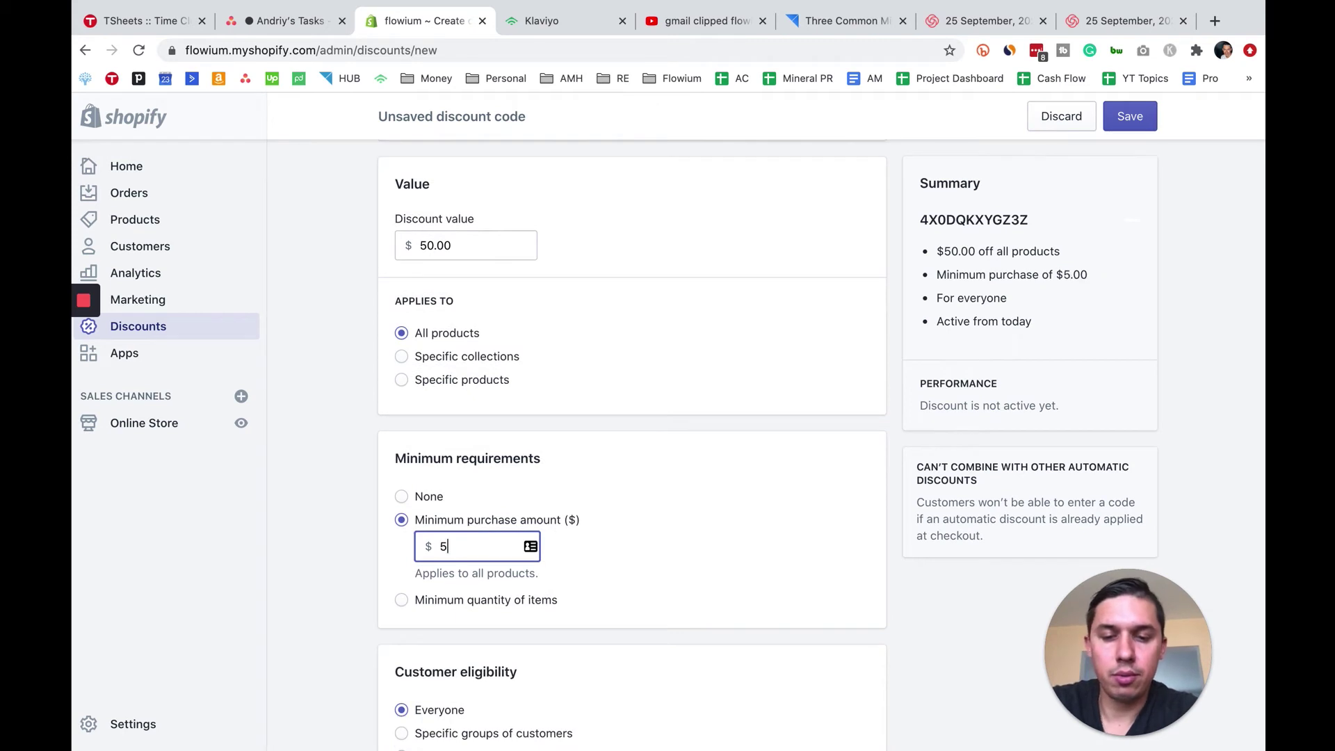
{"action": "left_click", "coordinate": [602, 544]}
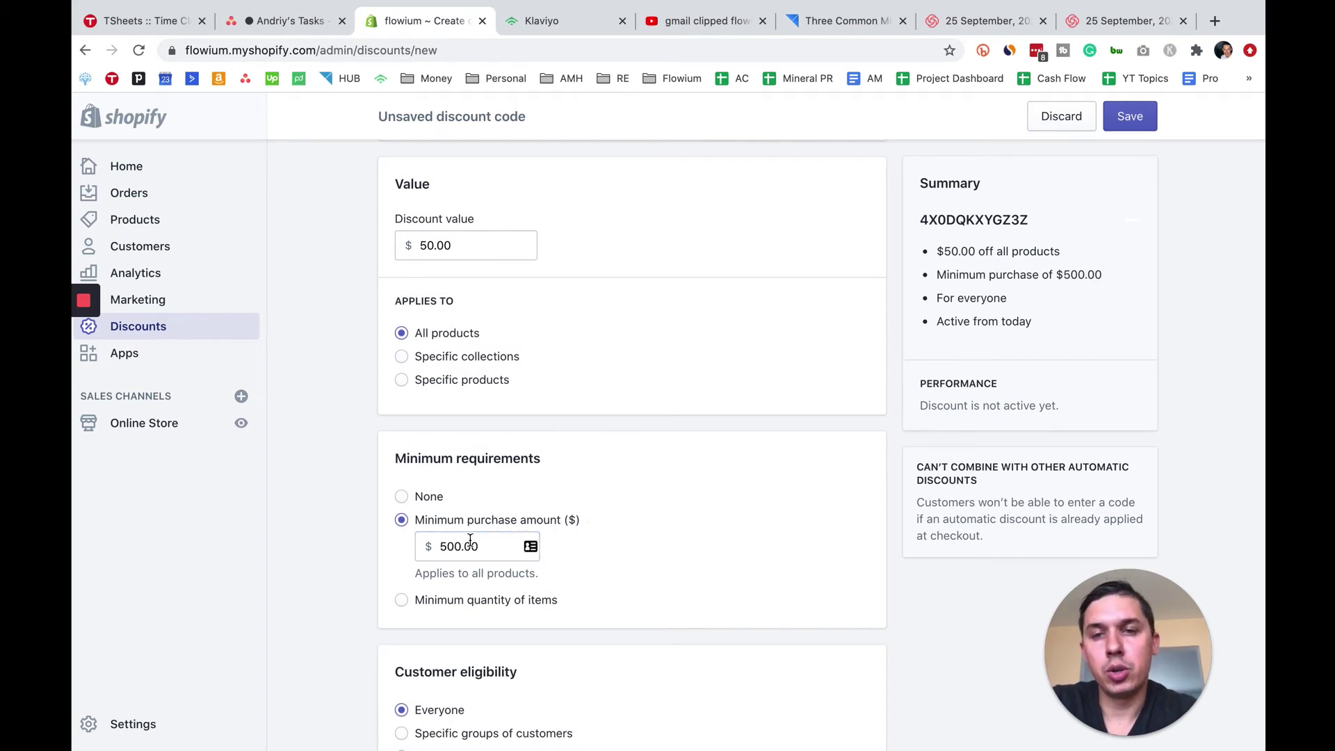
- Restore the discount type to Percentage and the minimum requirements to None
{"action": "scroll", "coordinate": [486, 492], "scroll_direction": "down", "scroll_amount": 1}
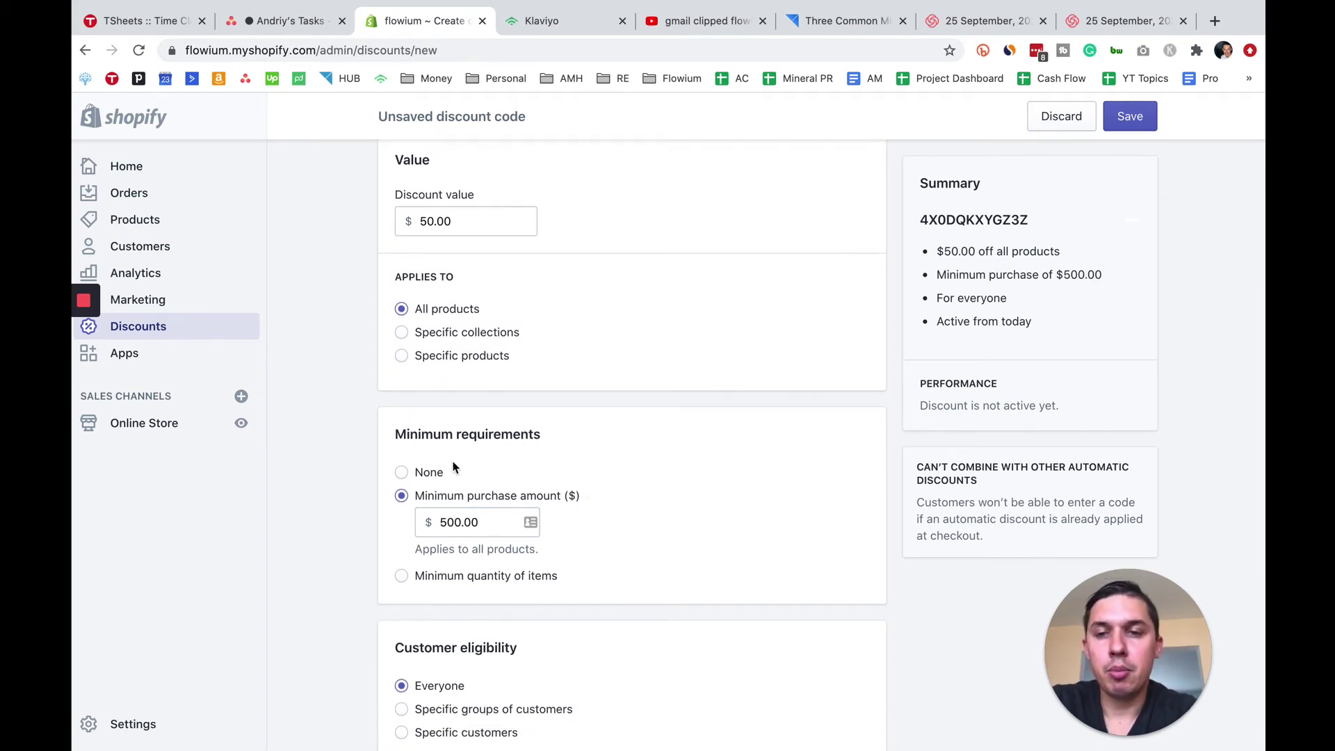
{"action": "scroll", "coordinate": [459, 358], "scroll_direction": "up", "scroll_amount": 2}
{"action": "scroll", "coordinate": [459, 358], "scroll_direction": "up", "scroll_amount": 5}
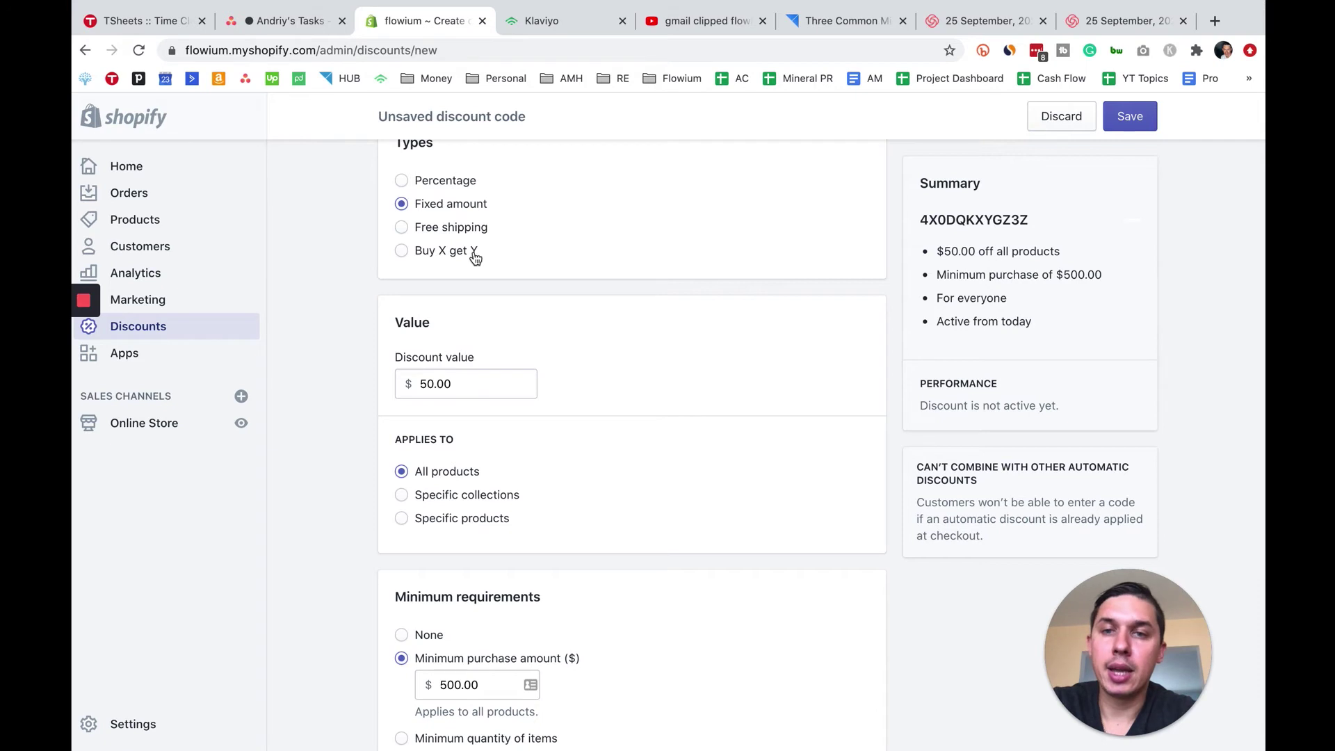
{"action": "left_click", "coordinate": [446, 180]}
{"action": "scroll", "coordinate": [455, 278], "scroll_direction": "down", "scroll_amount": 2}
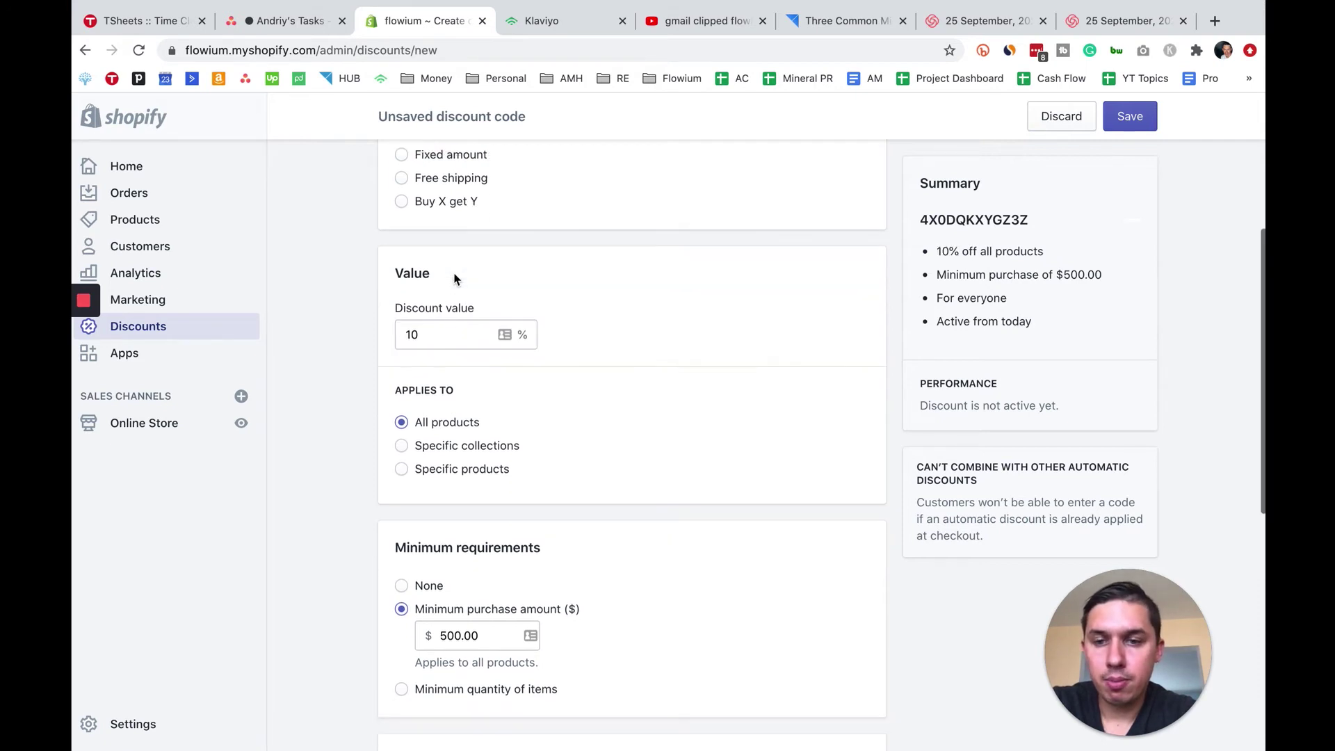
{"action": "scroll", "coordinate": [455, 278], "scroll_direction": "down", "scroll_amount": 2}
{"action": "left_click", "coordinate": [429, 533]}
- Review the options for customer eligibility, usage limits and active dates of the discount
{"action": "scroll", "coordinate": [457, 620], "scroll_direction": "down", "scroll_amount": 2}
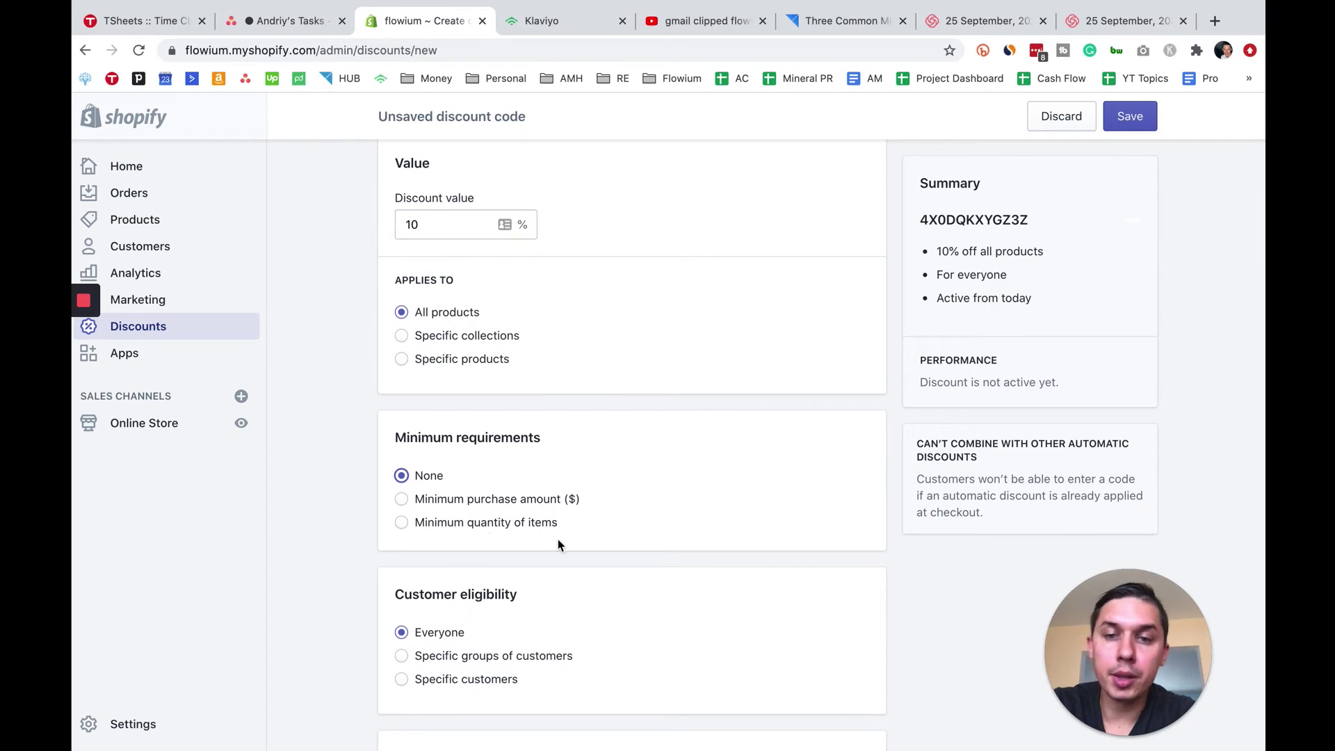
{"action": "scroll", "coordinate": [557, 539], "scroll_direction": "down", "scroll_amount": 2}
{"action": "scroll", "coordinate": [507, 497], "scroll_direction": "up", "scroll_amount": 3}
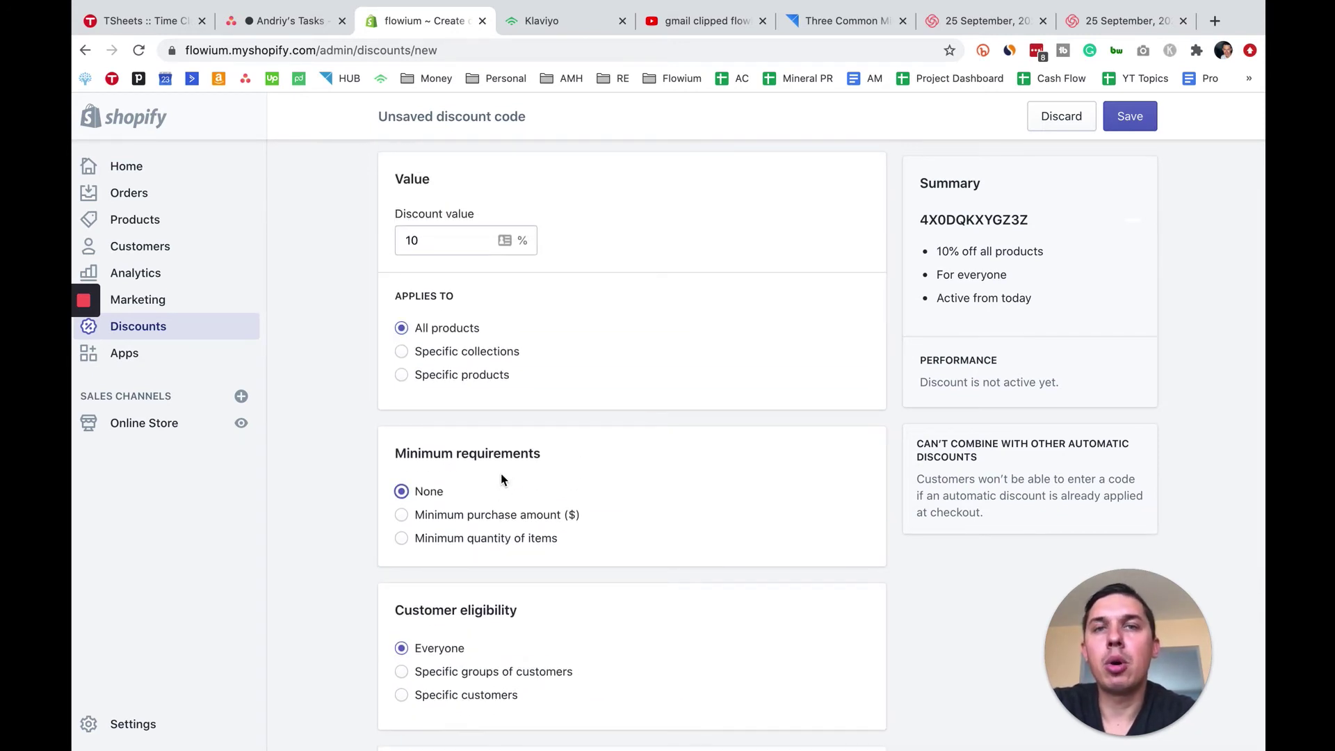
{"action": "scroll", "coordinate": [500, 476], "scroll_direction": "down", "scroll_amount": 5}
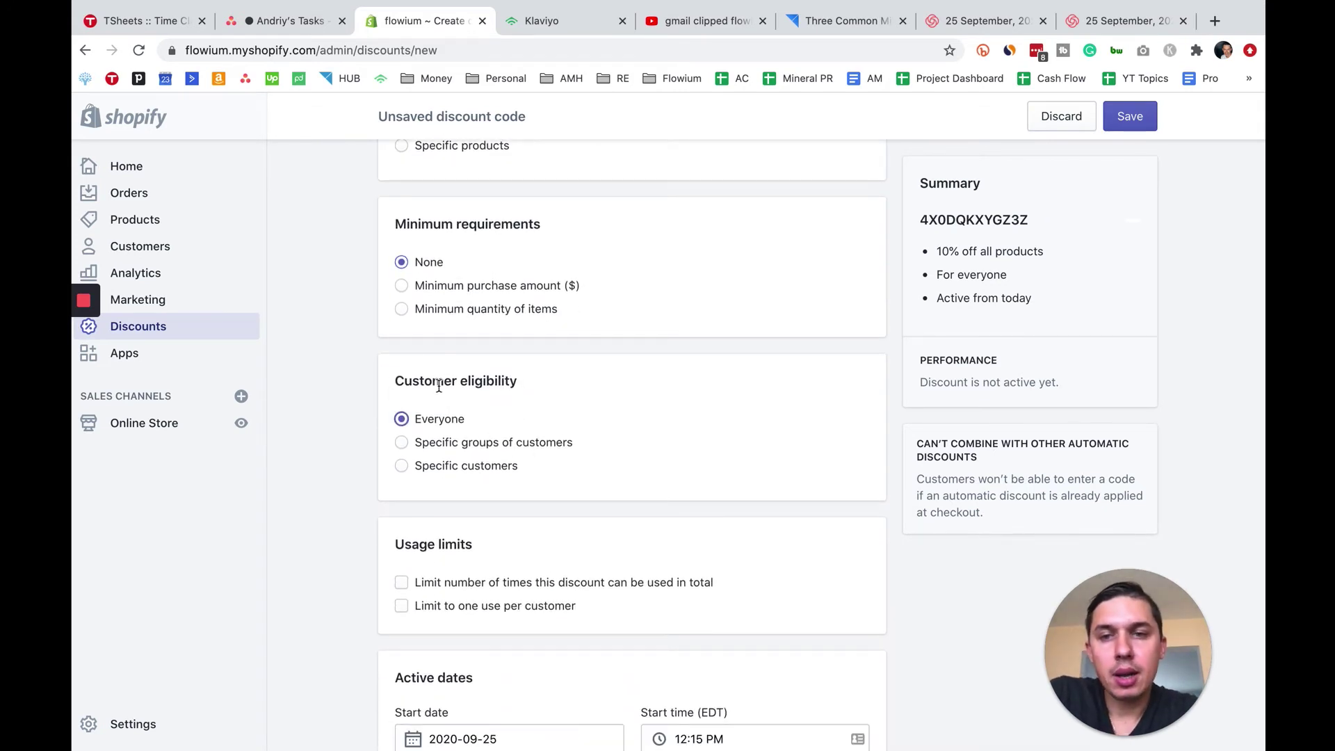
{"action": "scroll", "coordinate": [440, 457], "scroll_direction": "down", "scroll_amount": 3}
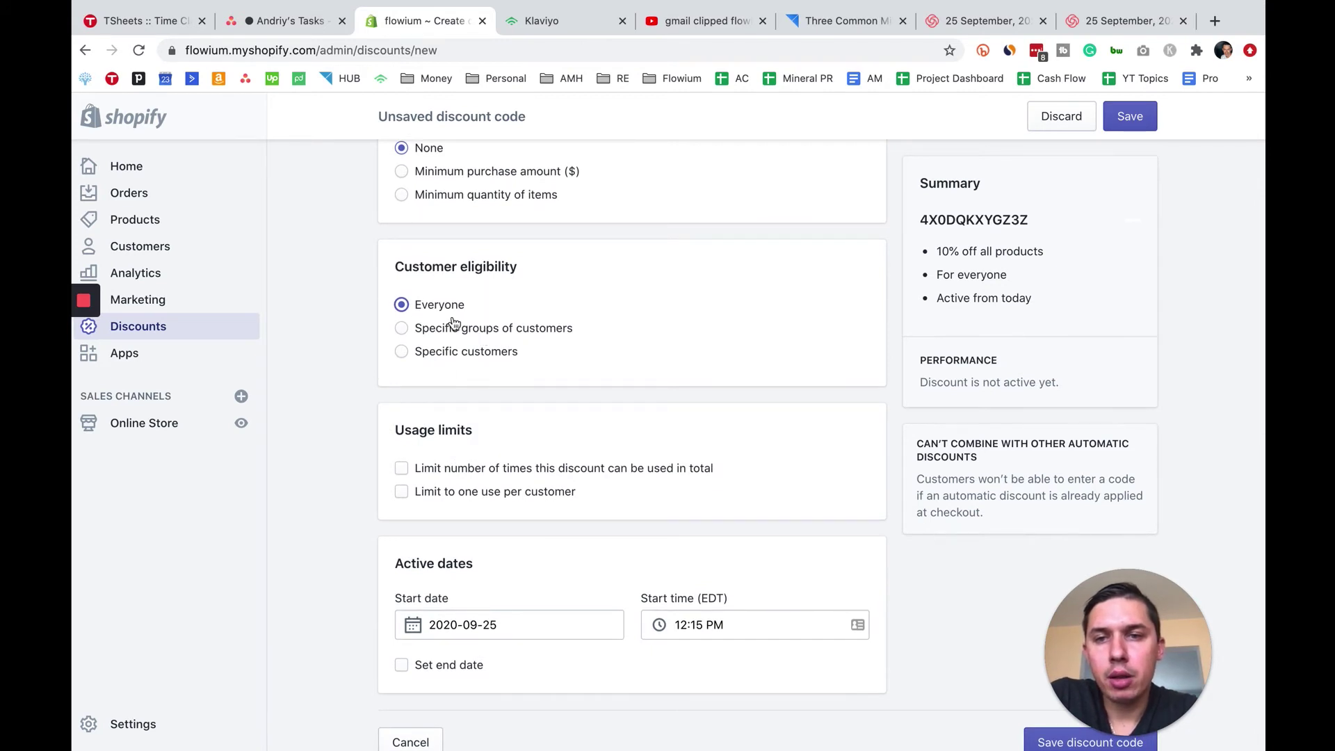
- Enable the limit on total uses of the discount, and replace it with a limit of one use per customer
{"action": "scroll", "coordinate": [489, 402], "scroll_direction": "down", "scroll_amount": 1}
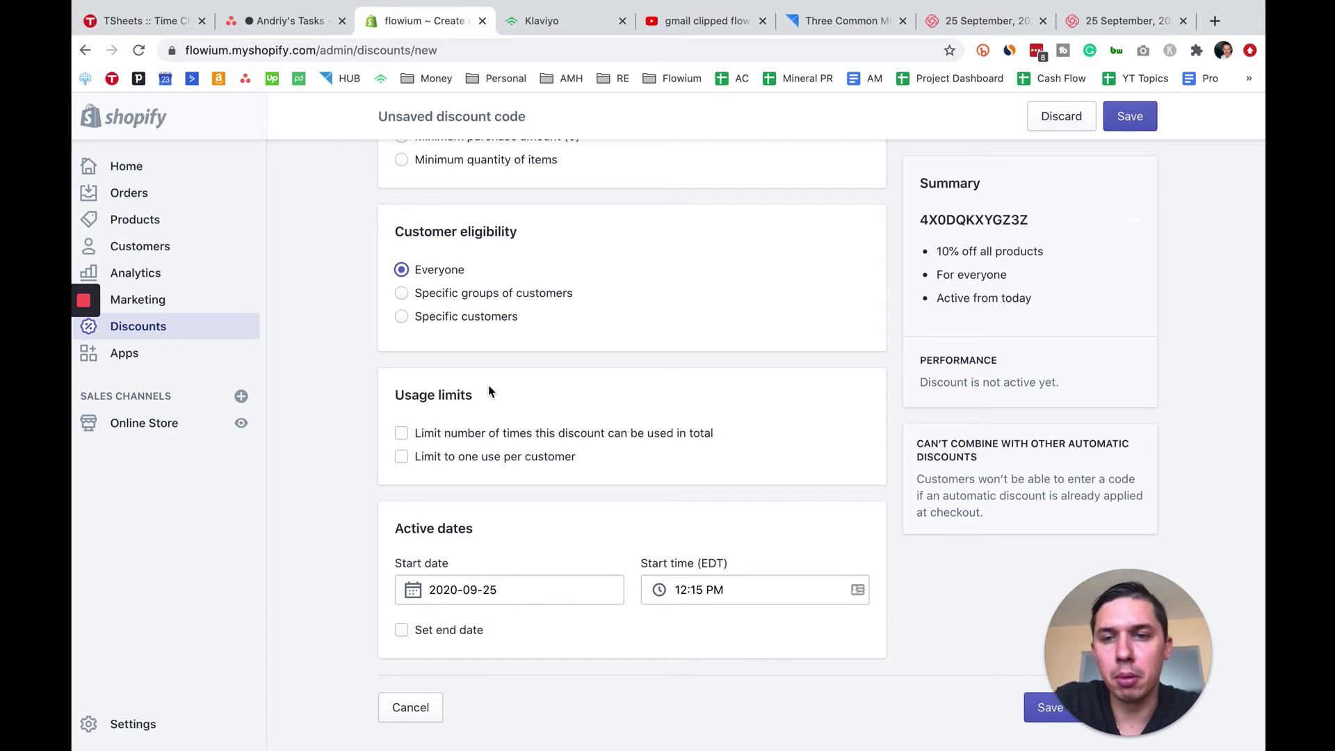
{"action": "scroll", "coordinate": [488, 389], "scroll_direction": "down", "scroll_amount": 1}
{"action": "left_click_drag", "start_coordinate": [474, 390], "coordinate": [394, 390]}
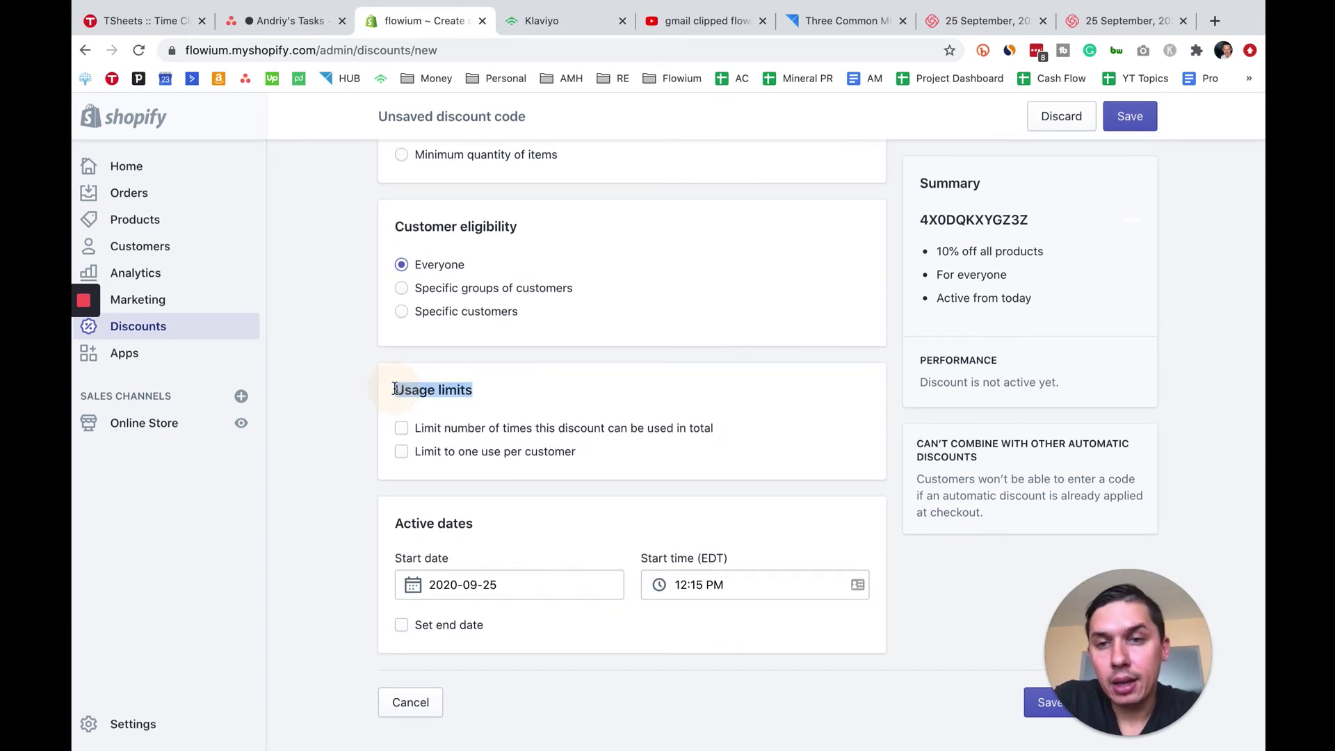
{"action": "left_click", "coordinate": [402, 428]}
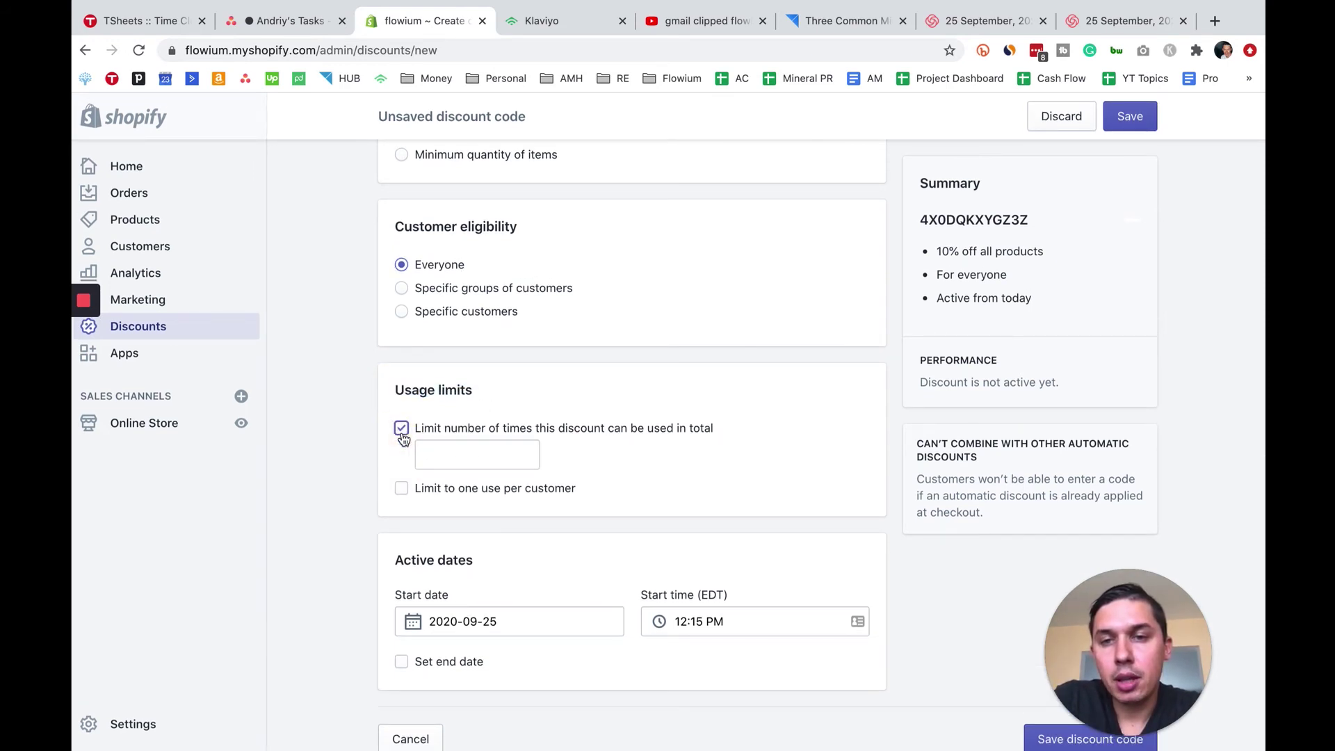
{"action": "scroll", "coordinate": [460, 449], "scroll_direction": "up", "scroll_amount": 1}
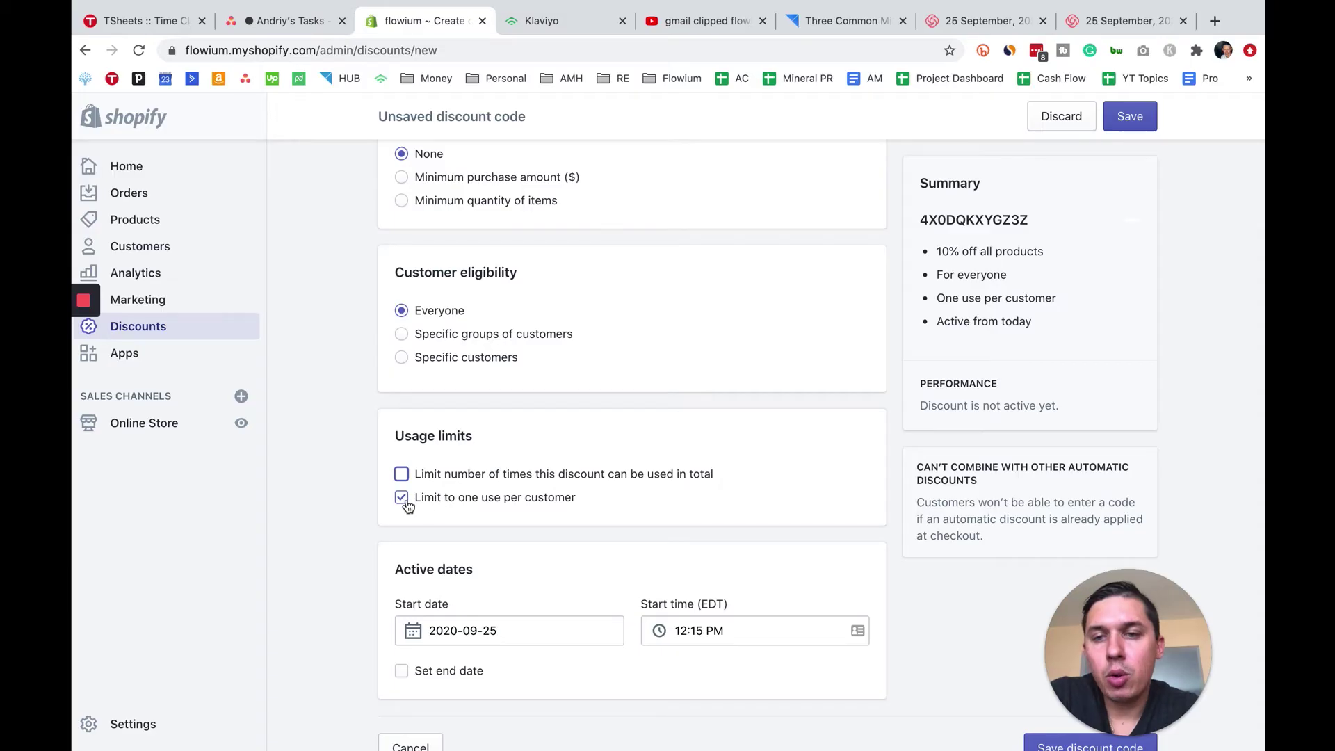
{"action": "left_click", "coordinate": [402, 509]}
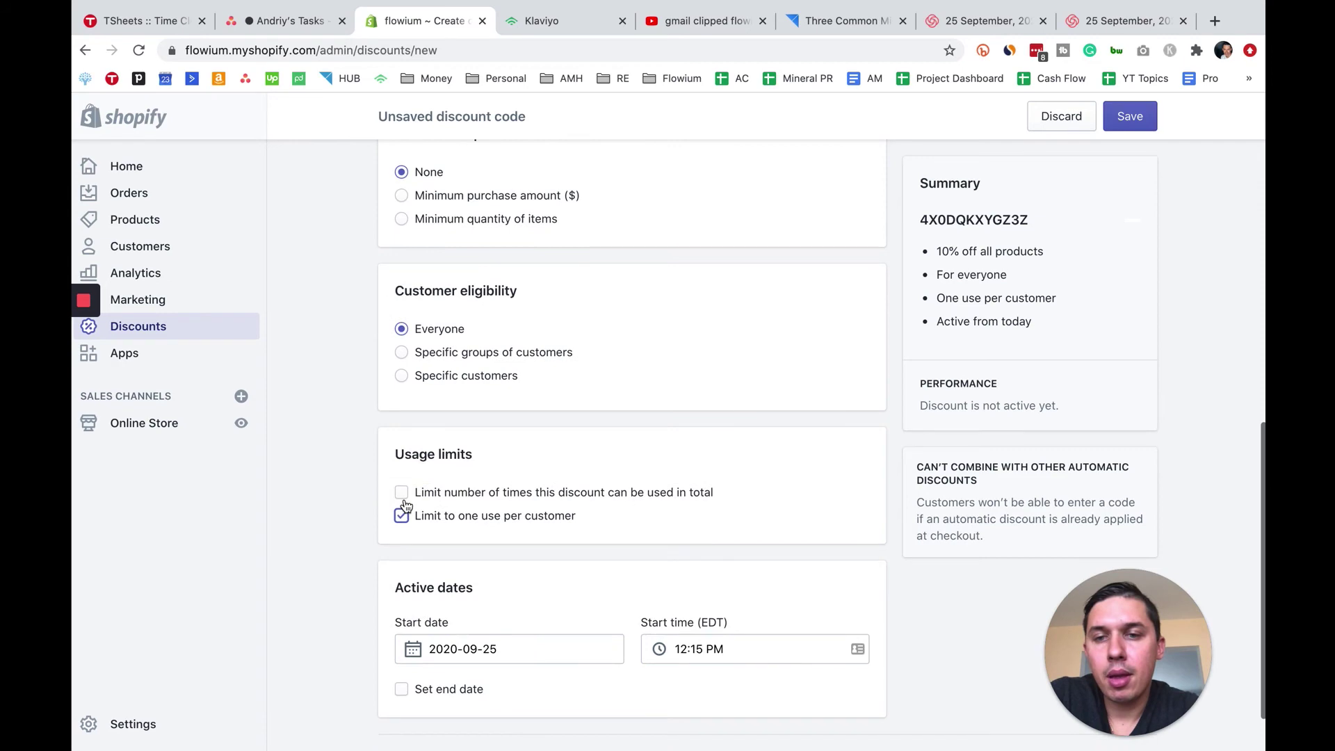
- Remove the one-use-per-customer limit from the discount's usage limits
{"action": "scroll", "coordinate": [417, 452], "scroll_direction": "up", "scroll_amount": 12}
{"action": "scroll", "coordinate": [452, 314], "scroll_direction": "down", "scroll_amount": 10}
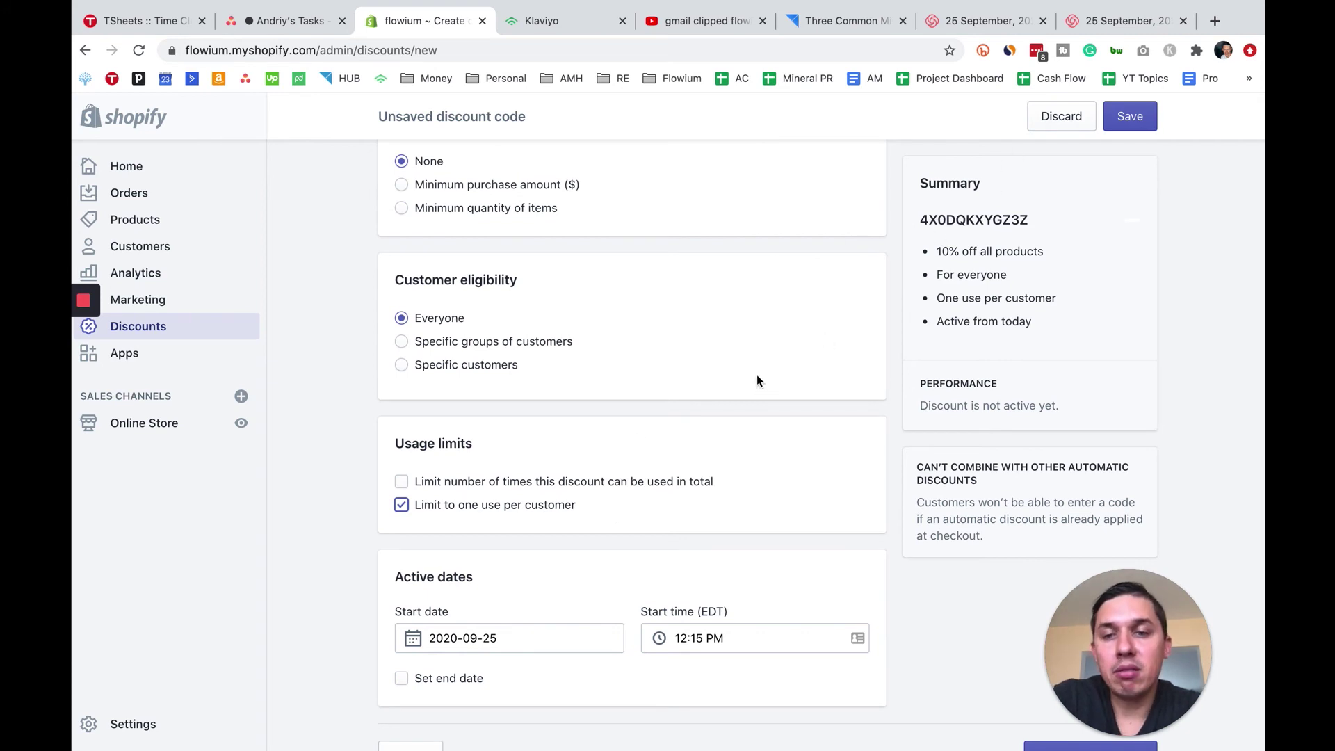
{"action": "double_click", "coordinate": [1016, 217]}
{"action": "left_click", "coordinate": [509, 507]}
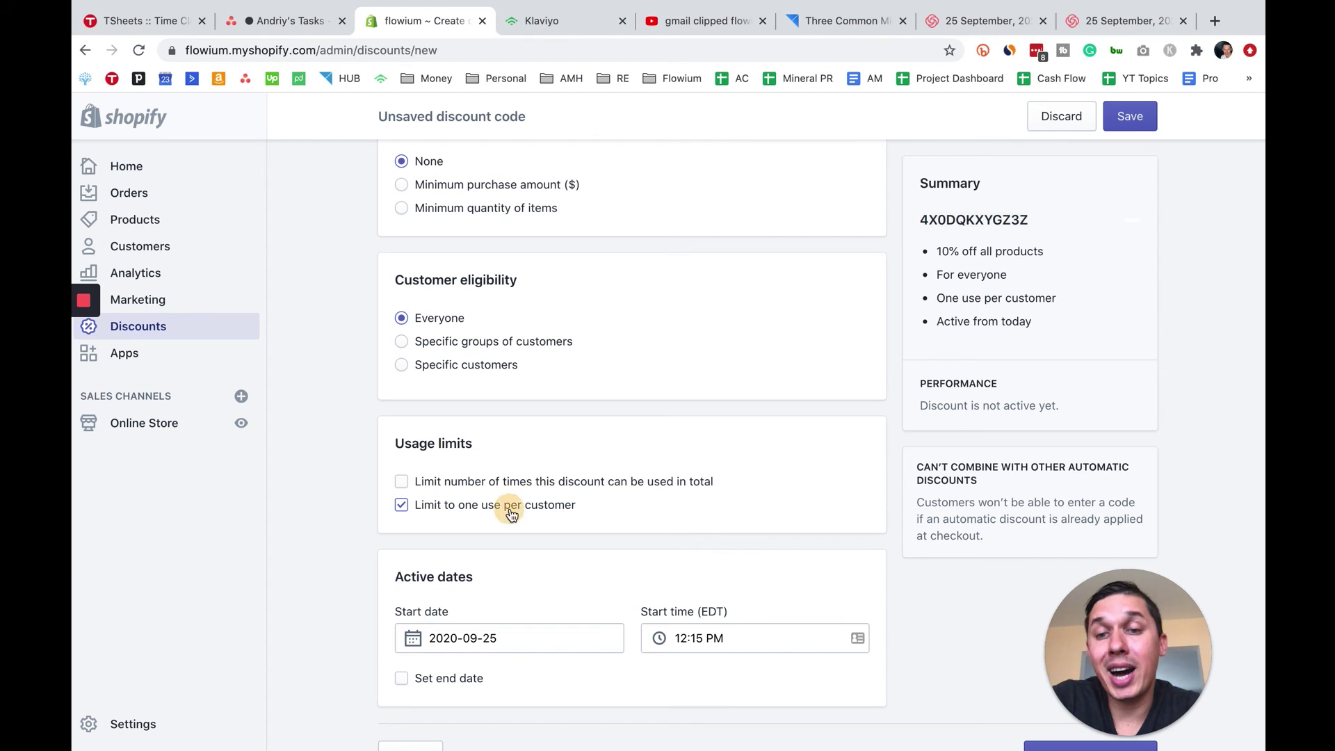
{"action": "double_click", "coordinate": [997, 216]}
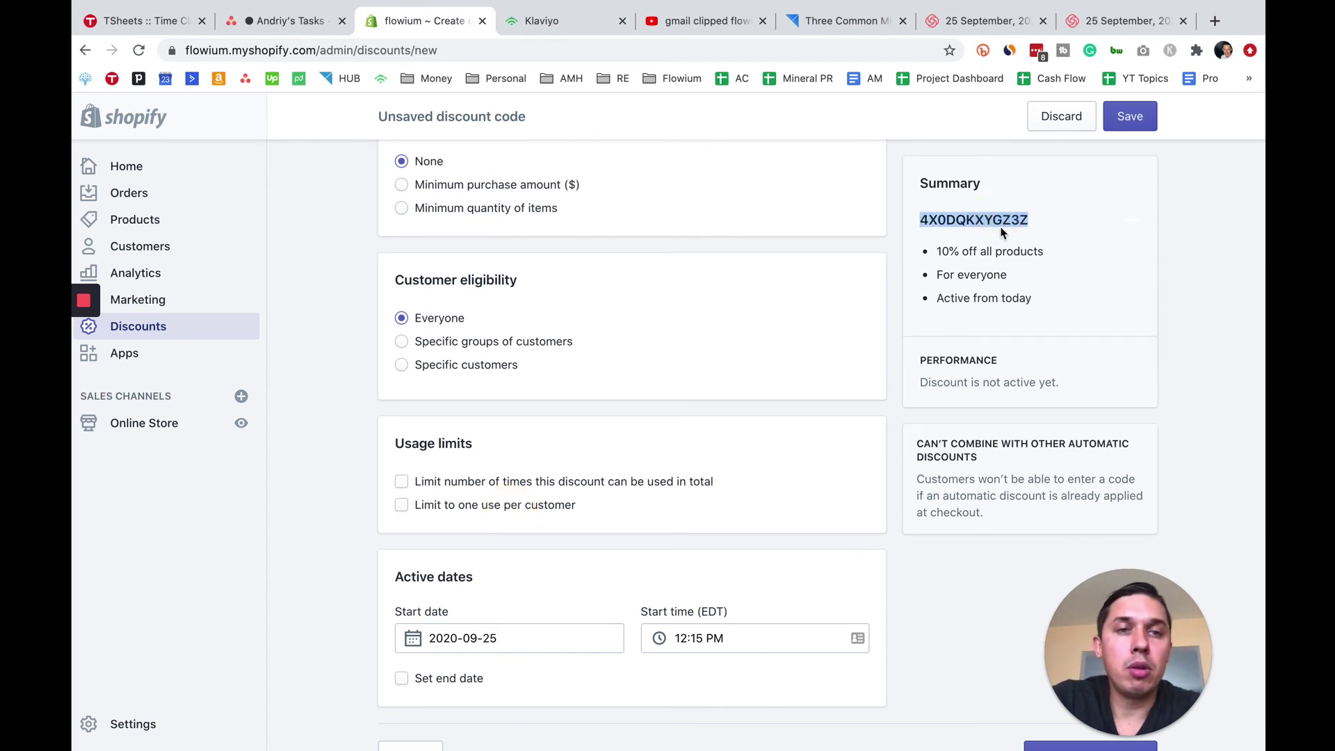
- Save the discount code without an end date and return to the list of discount codes
{"action": "scroll", "coordinate": [794, 479], "scroll_direction": "down", "scroll_amount": 2}
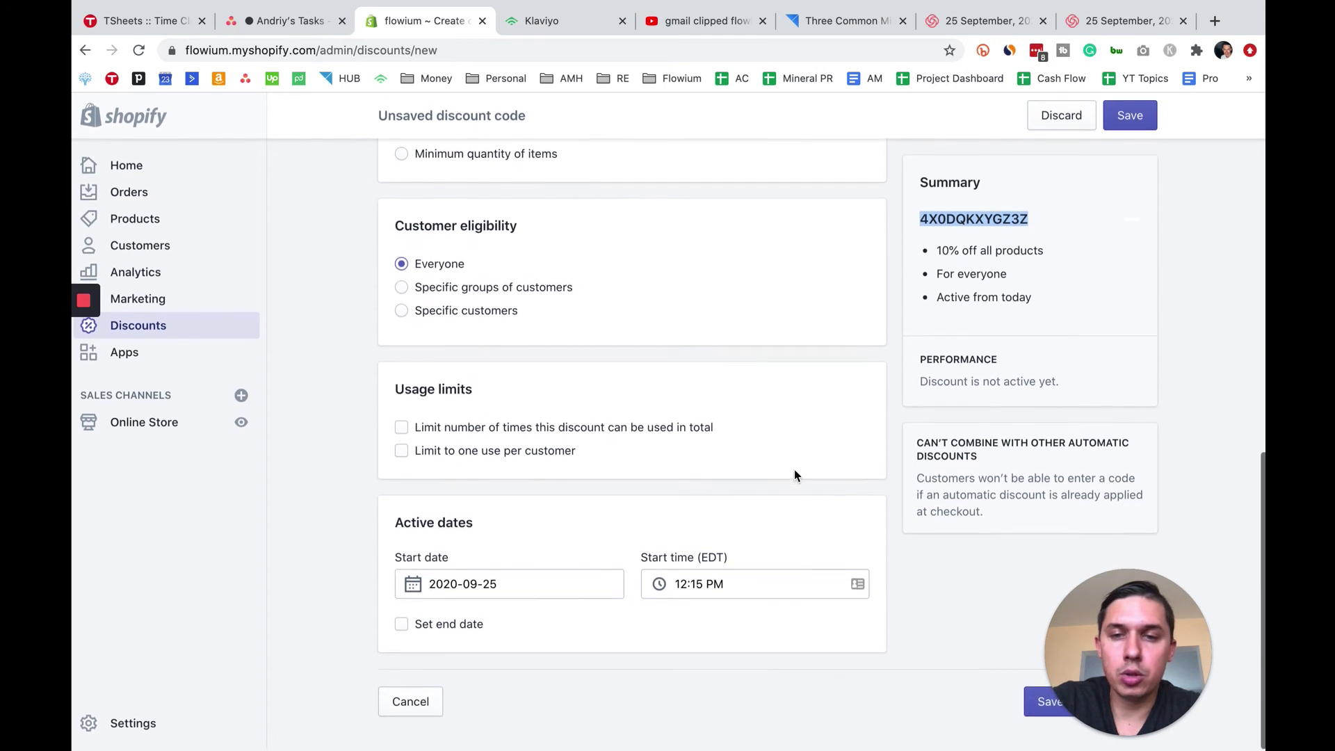
{"action": "left_click", "coordinate": [479, 533]}
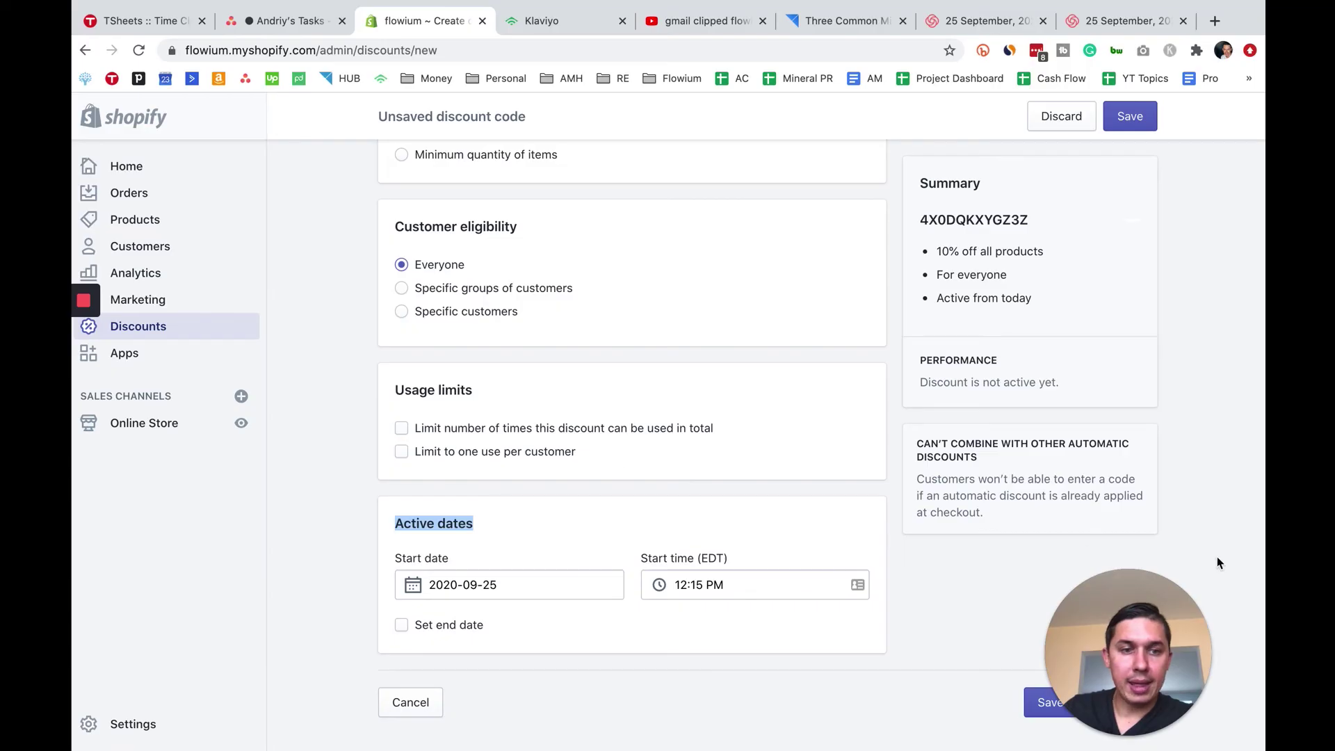
{"action": "left_click_drag", "start_coordinate": [1135, 599], "coordinate": [1147, 453]}
{"action": "left_click", "coordinate": [1110, 703]}
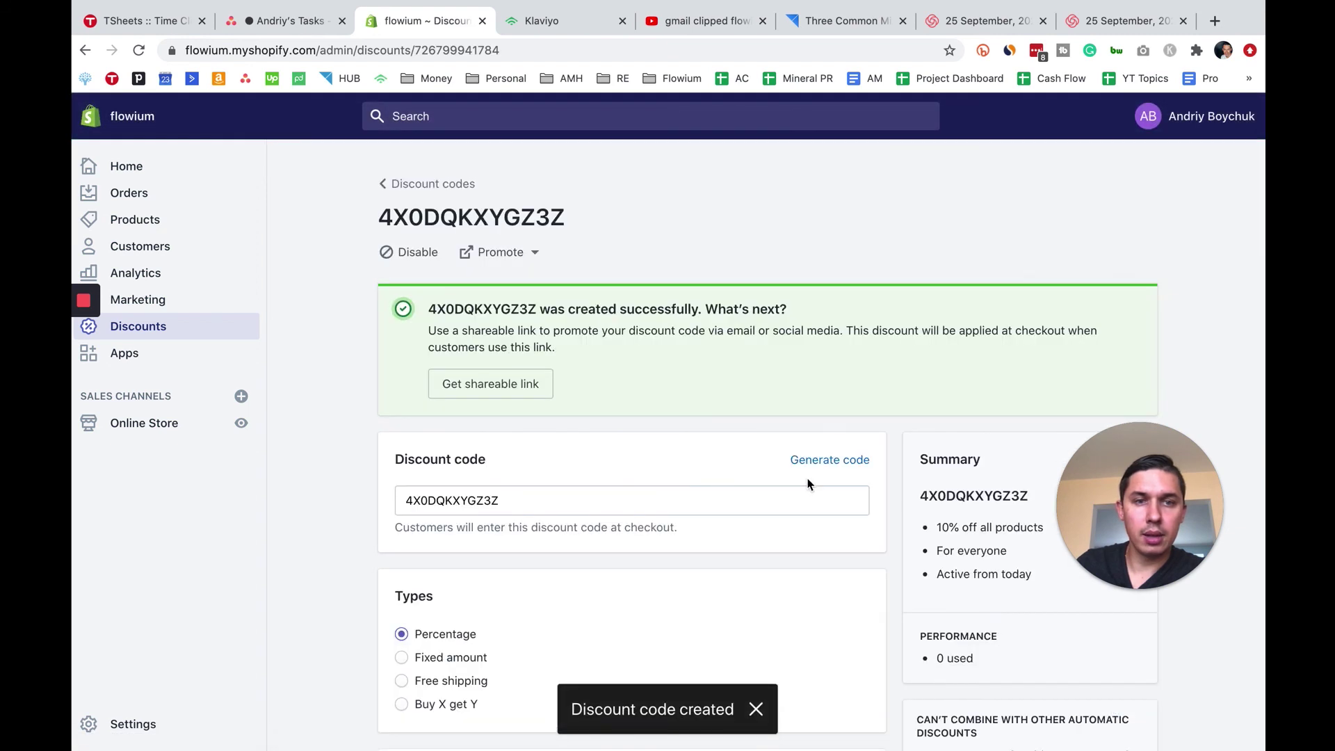
{"action": "left_click", "coordinate": [438, 183]}
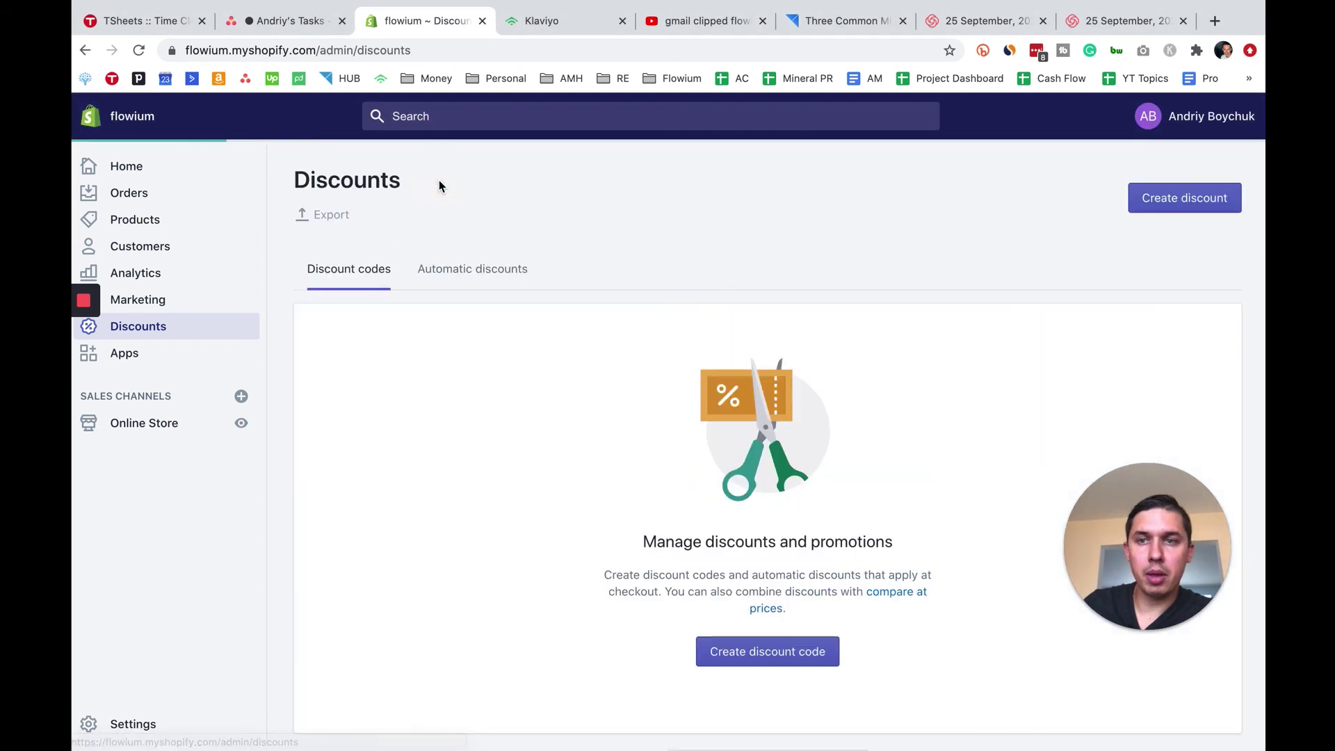